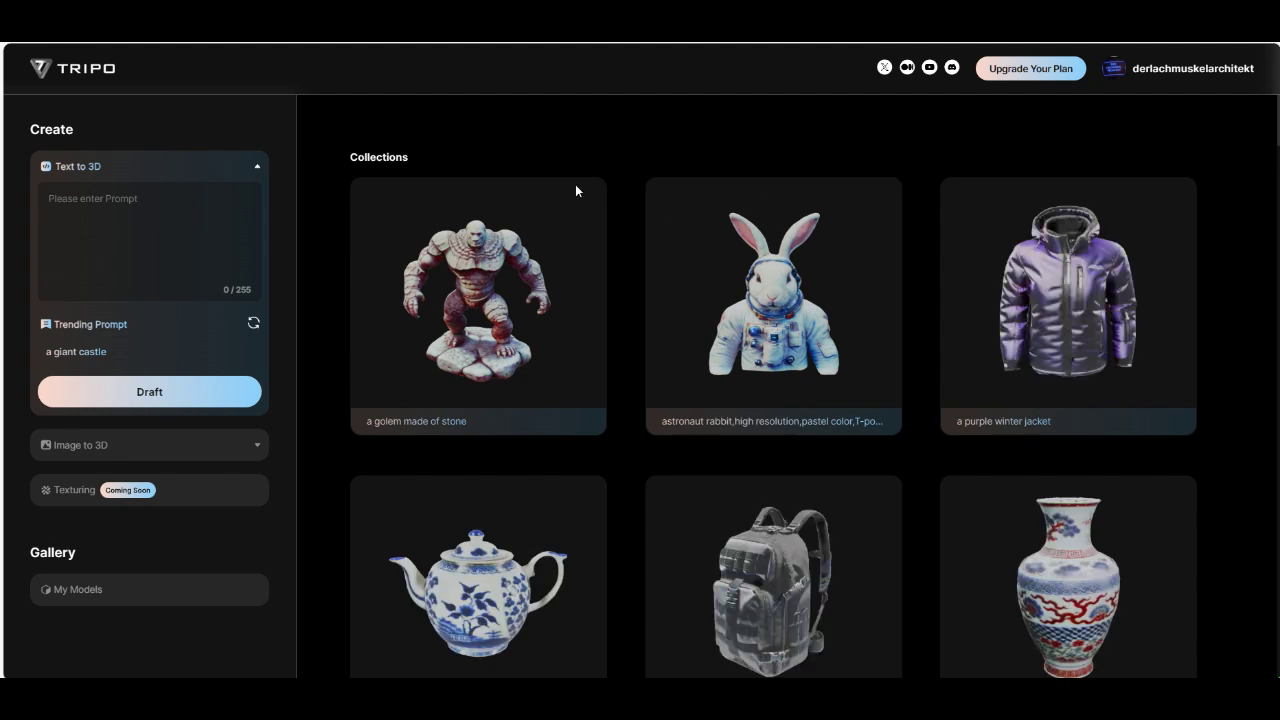
Step: Browse the Collections grid and open the 'teddy bear, detailed 8k' model preview
scroll(778, 243, "down", 10)
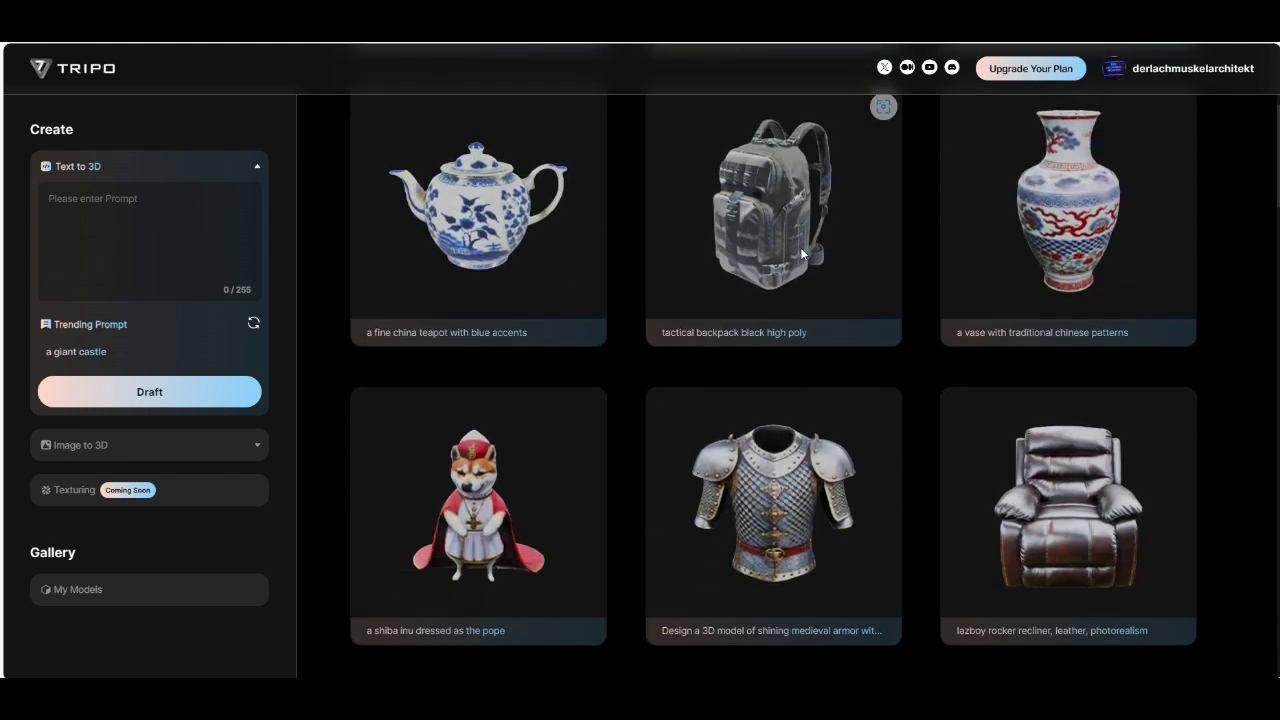
scroll(804, 256, "up", 3)
scroll(804, 256, "down", 5)
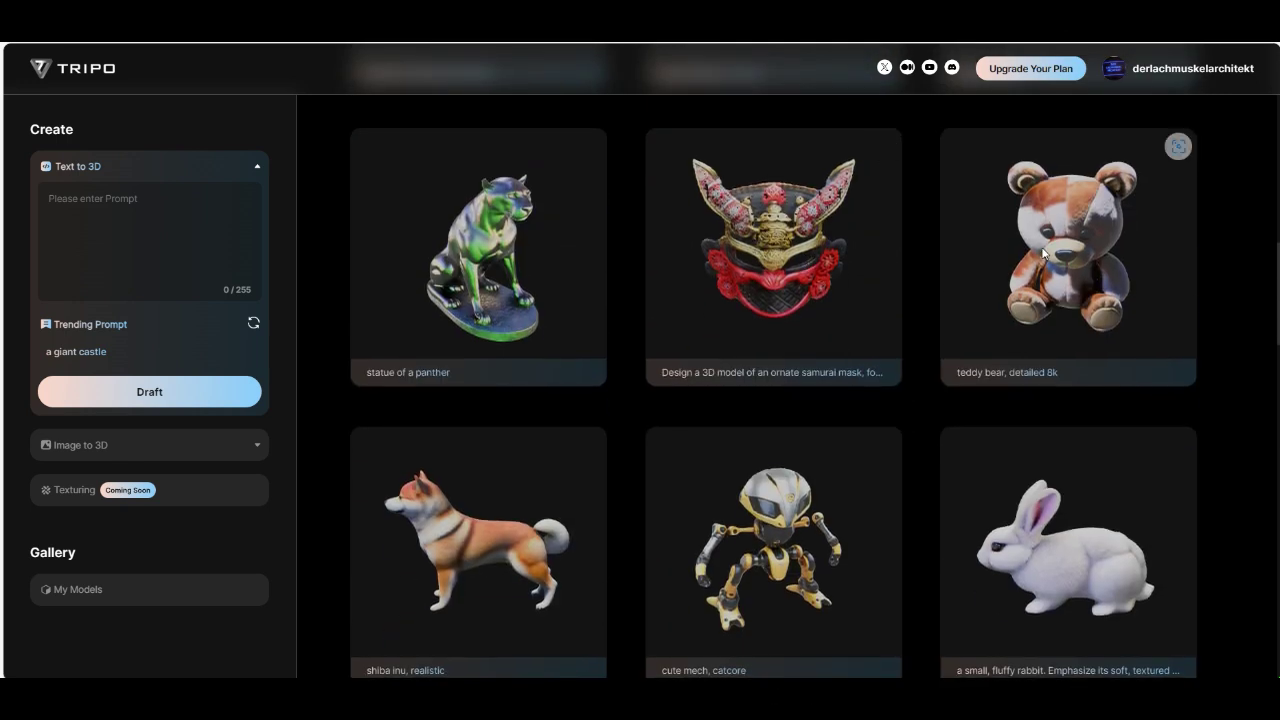
left_click(1058, 240)
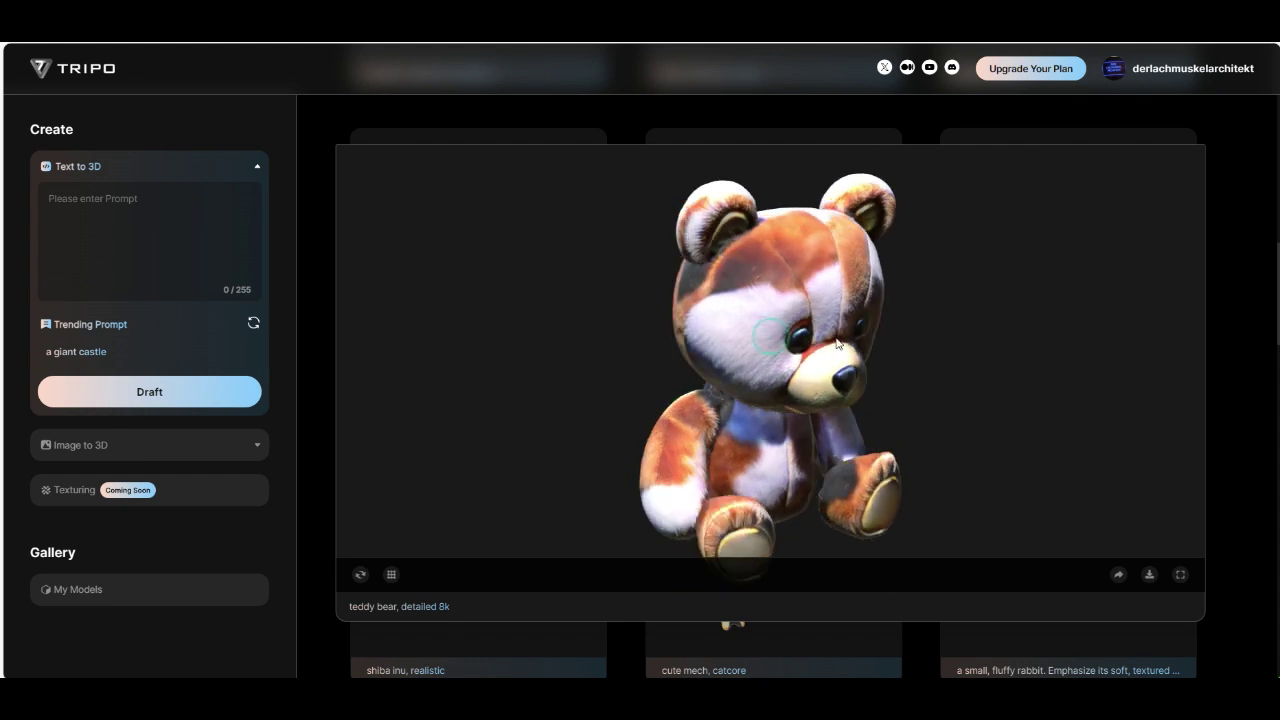
Step: Zoom and rotate the teddy bear to side and front views, then close the preview
scroll(789, 347, "up", 5)
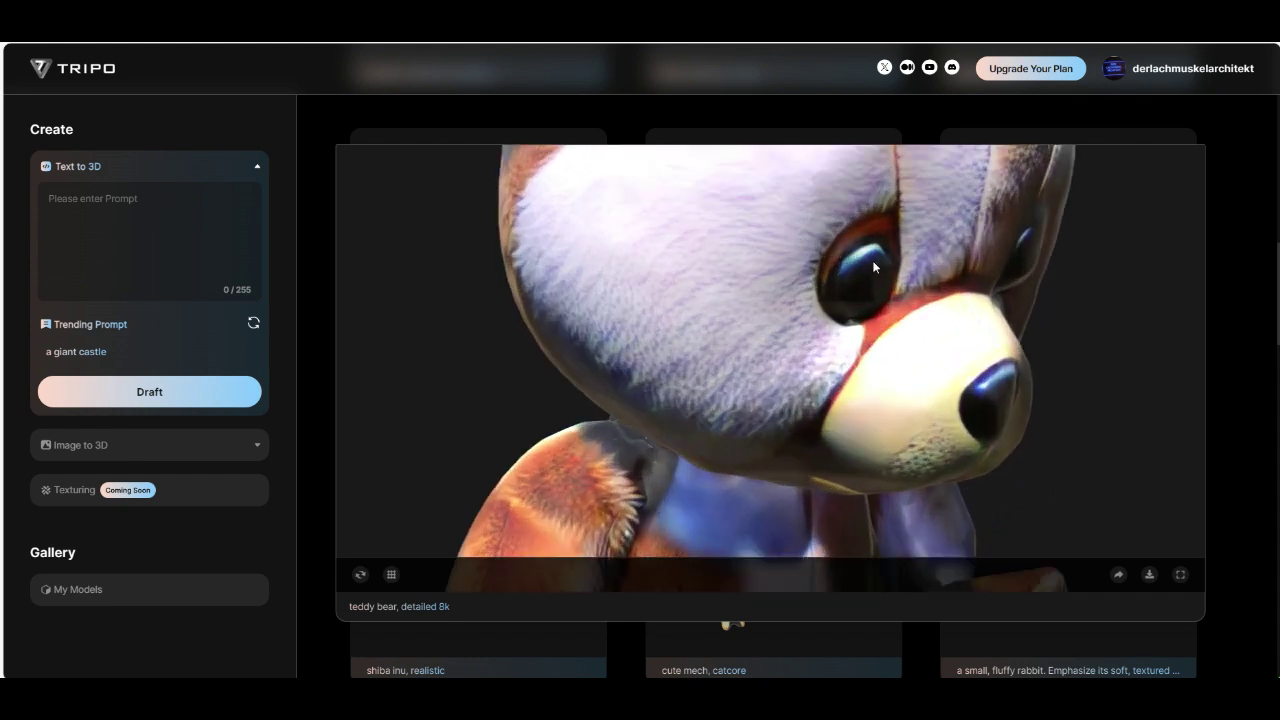
left_click_drag(879, 260, 730, 225)
scroll(721, 258, "down", 5)
left_click_drag(712, 312, 773, 336)
scroll(830, 363, "down", 2)
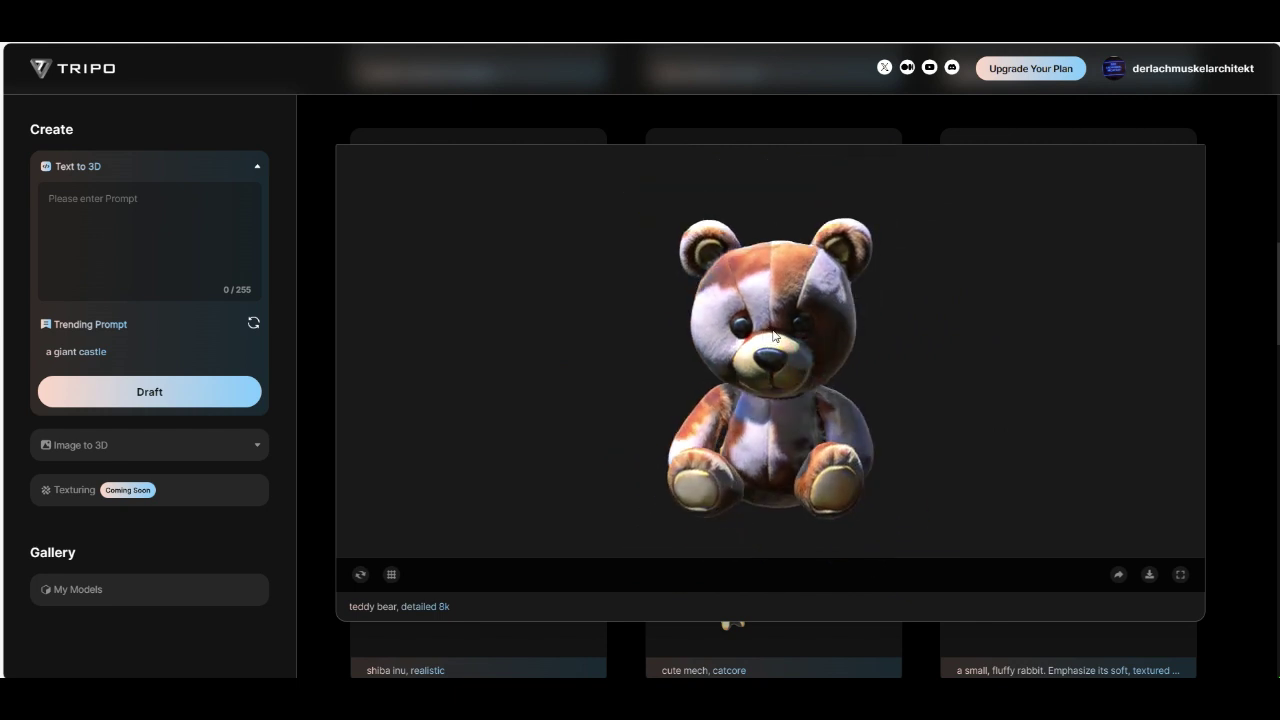
left_click(1243, 289)
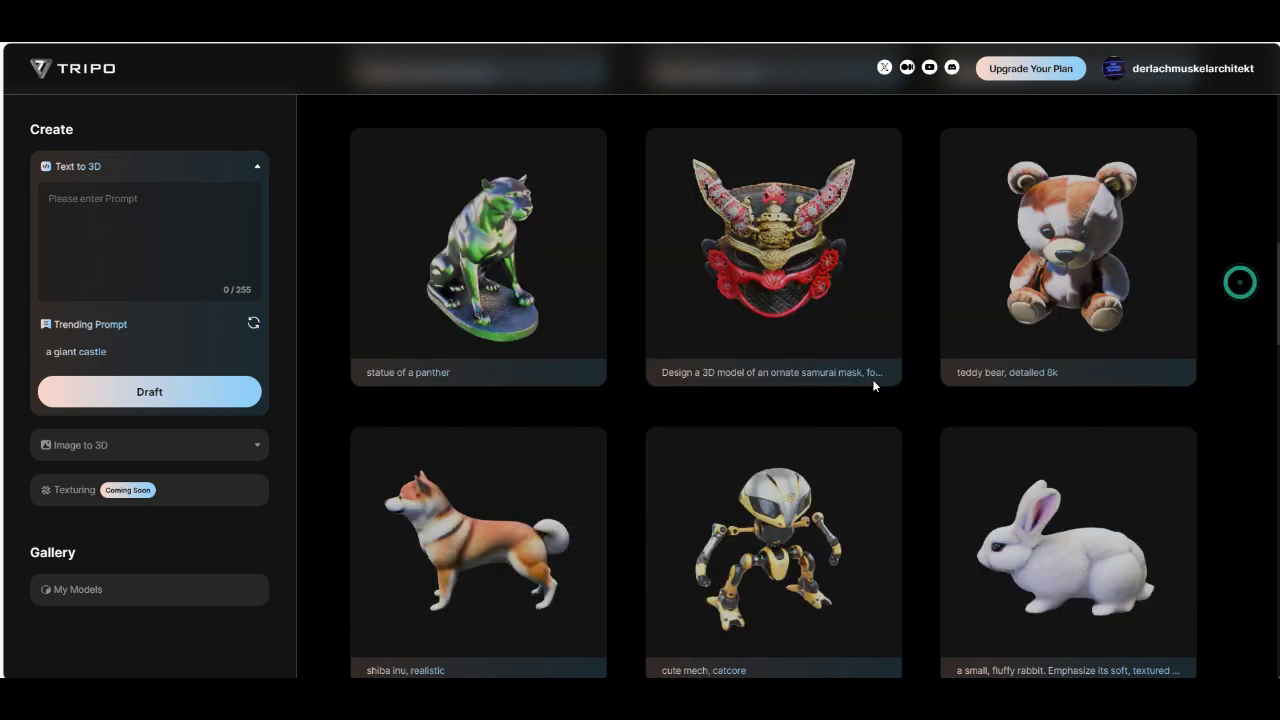
Step: Enter the Text to 3D prompt 'A Hamster in an army dress' and generate drafts
left_click(132, 240)
type("A Hamster in an army dress")
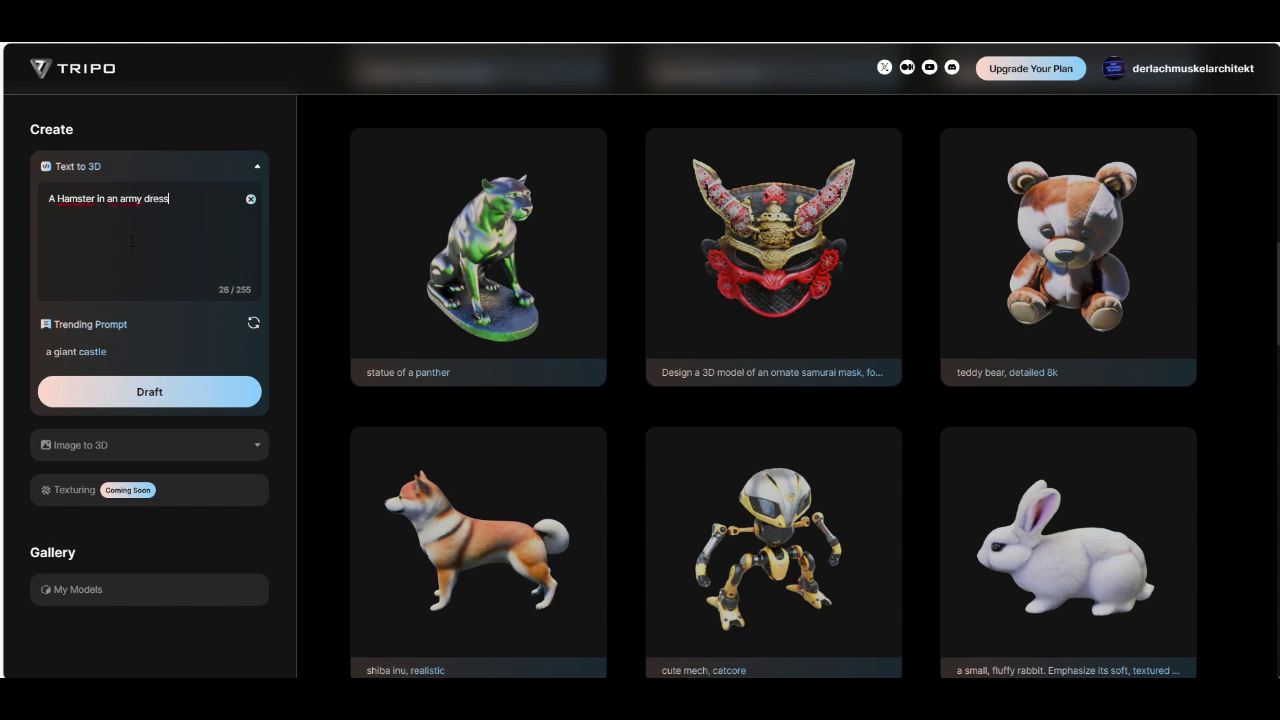
left_click(175, 388)
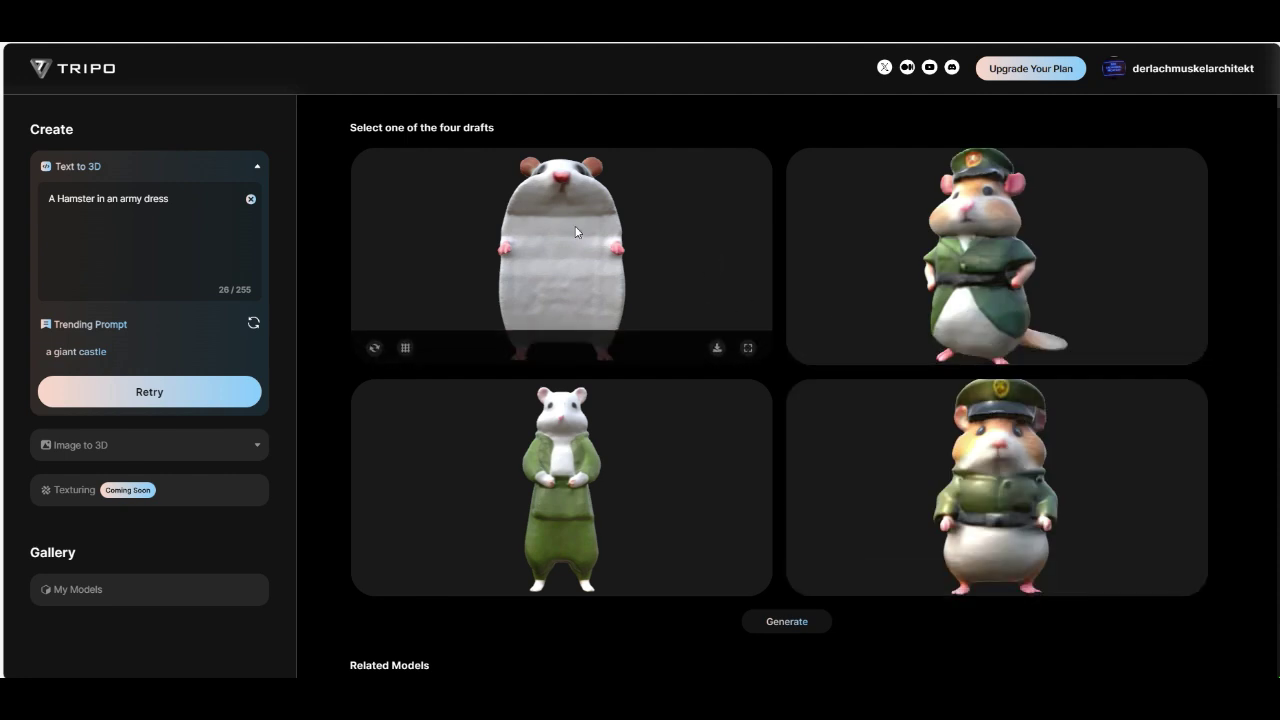
Step: Select the bottom-right capped hamster draft and generate the full model from it
left_click(993, 470)
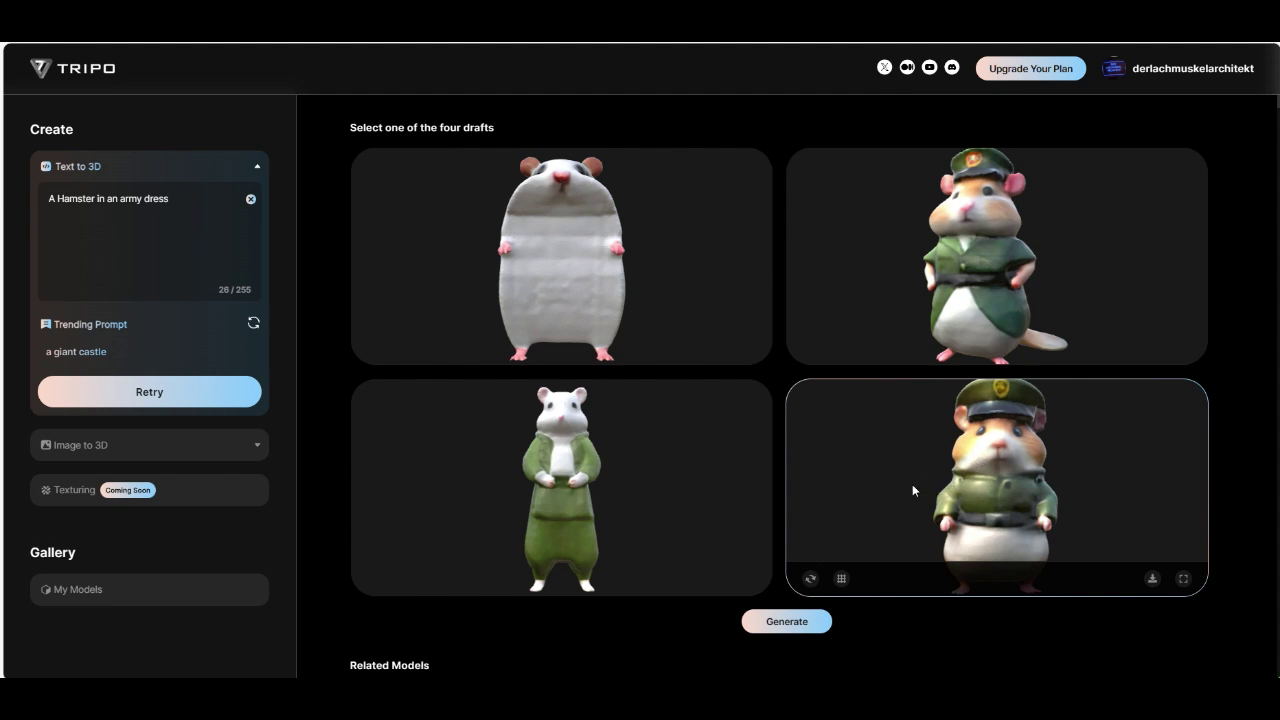
left_click(783, 622)
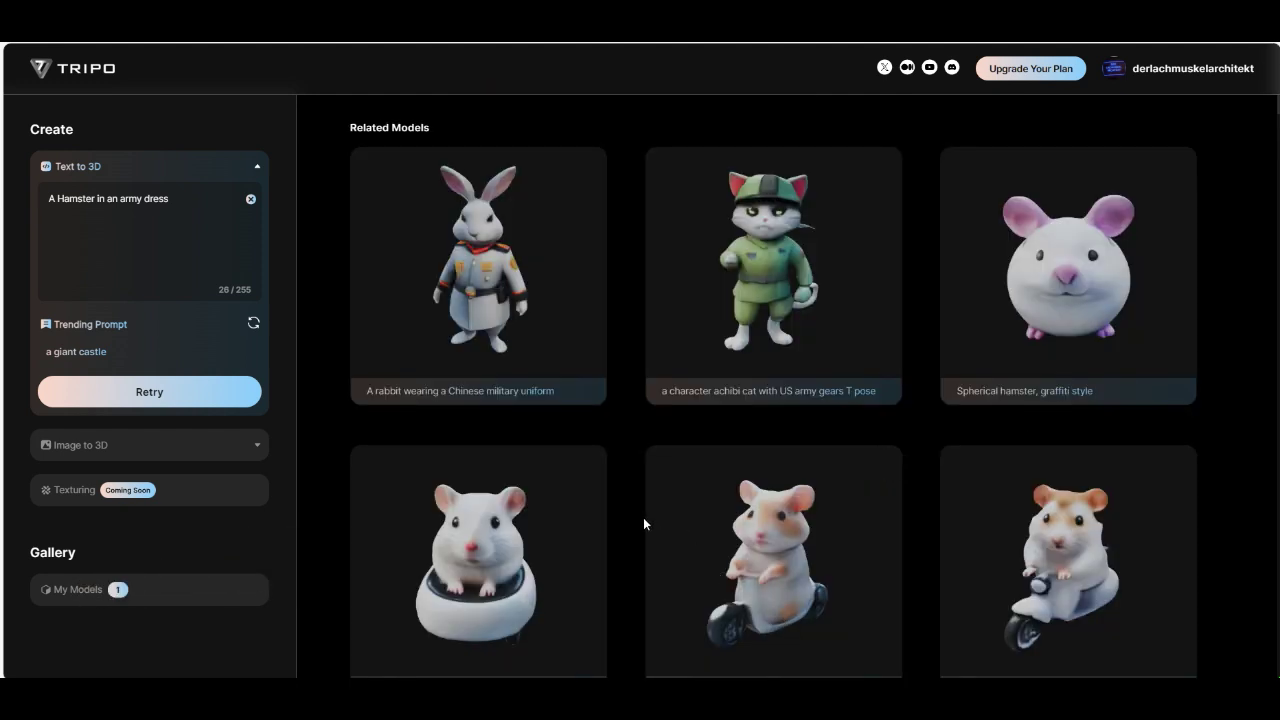
Step: Browse Related Models, then open My Models to see the finished hamster beside Hulk
scroll(587, 505, "down", 5)
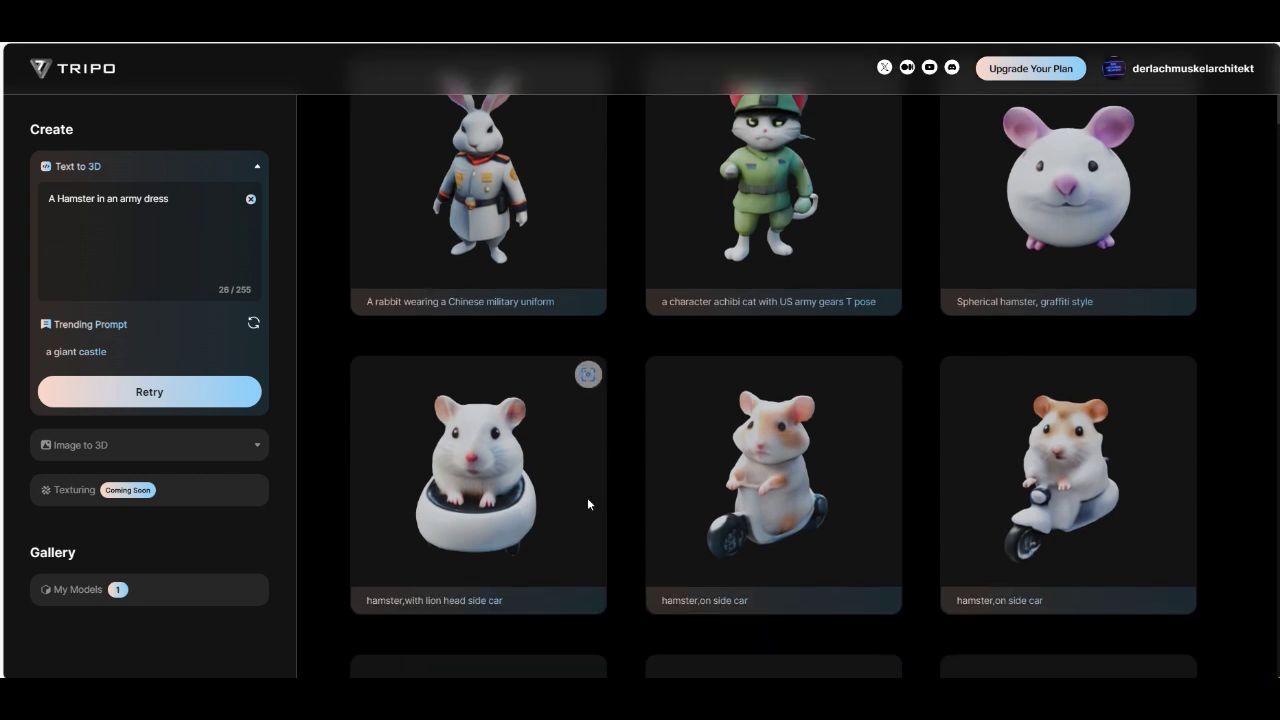
scroll(587, 505, "down", 8)
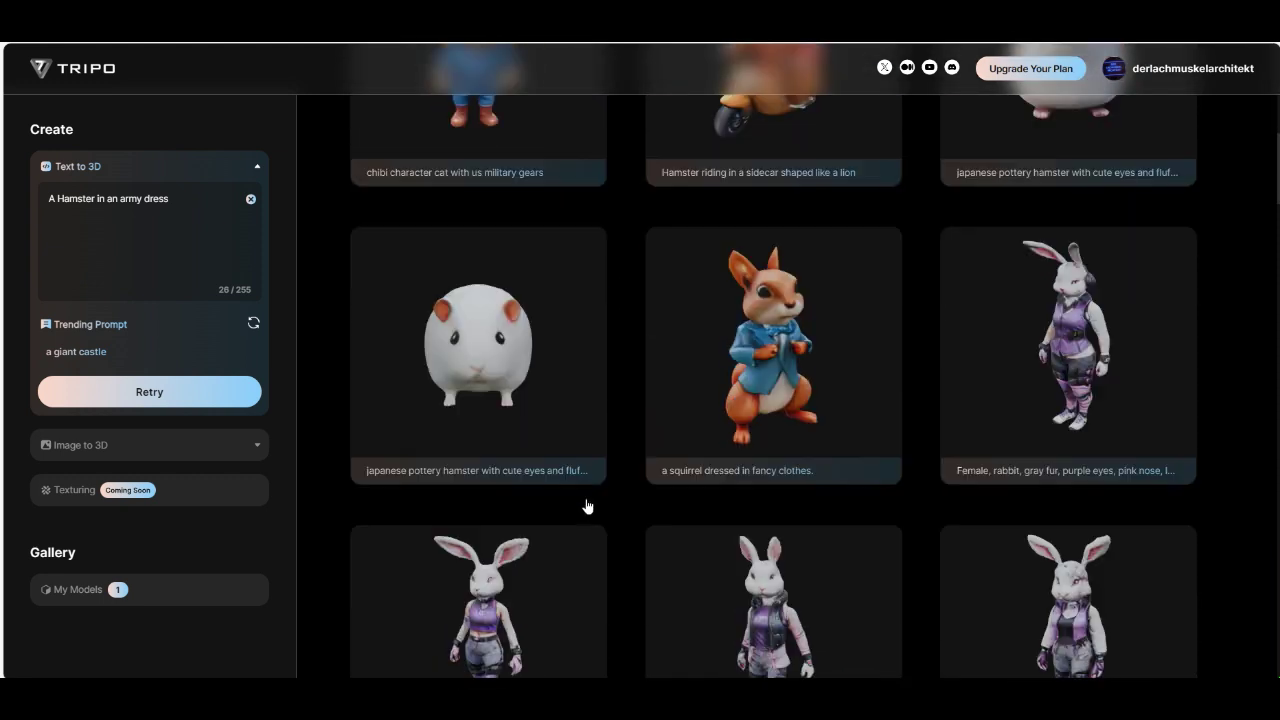
scroll(587, 505, "down", 8)
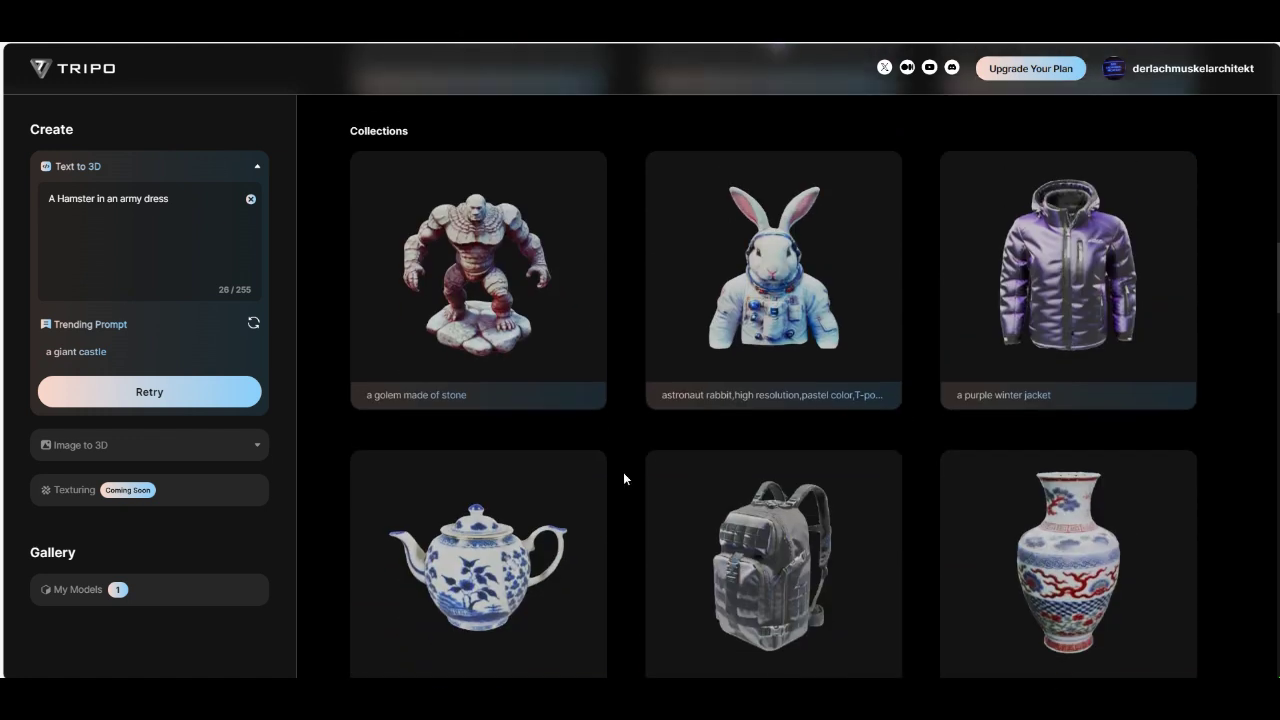
scroll(648, 442, "up", 5)
scroll(642, 440, "up", 15)
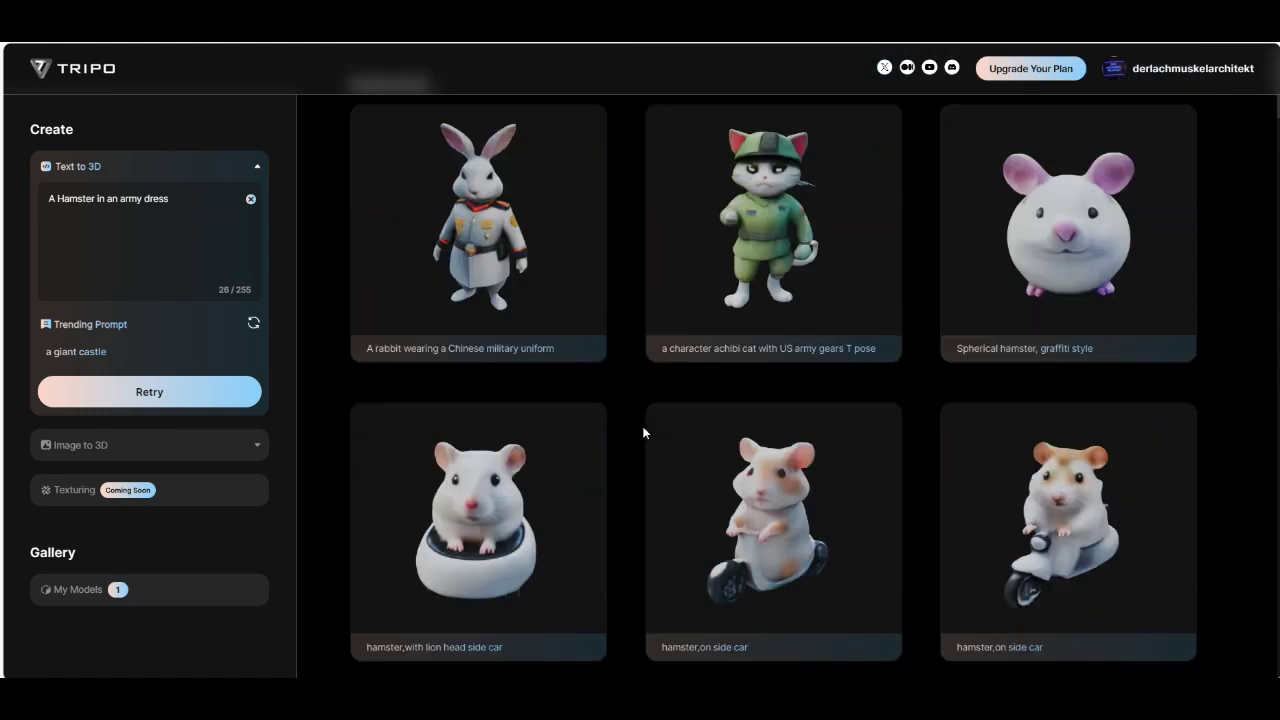
left_click(118, 590)
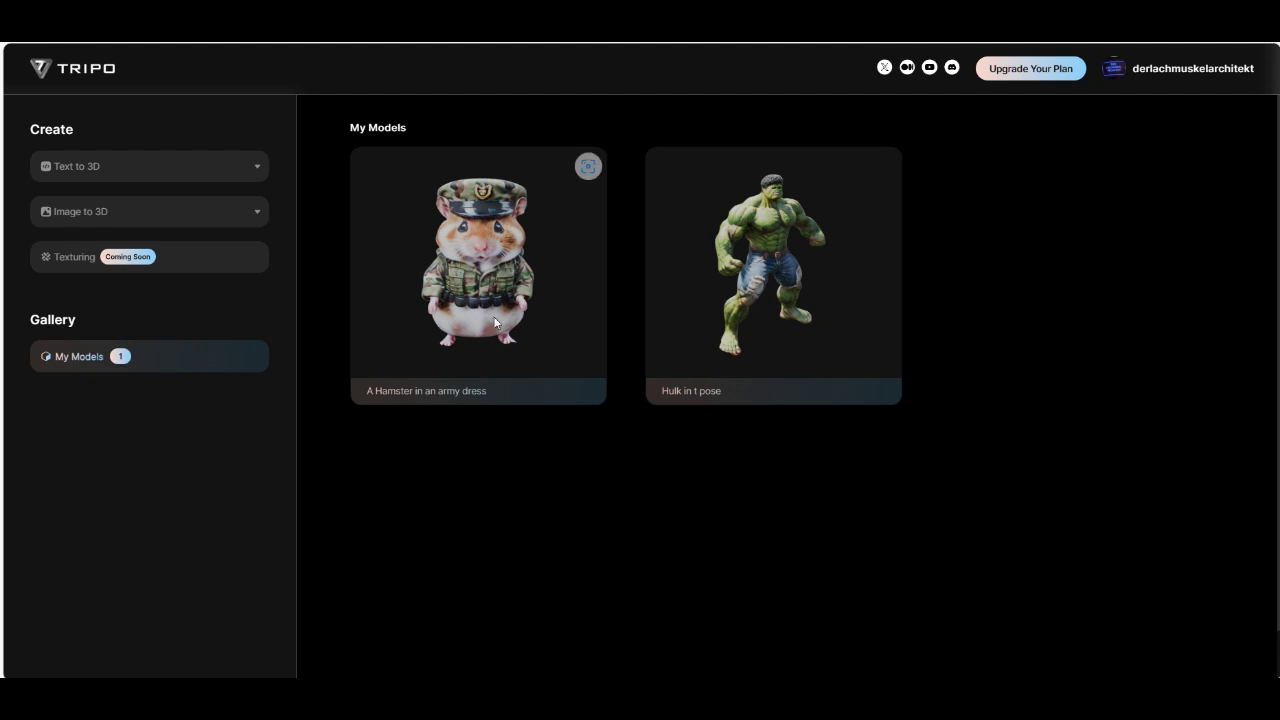
Step: Open the finished army hamster, inspect it from all sides, and download it as a_hamster_in_an_army_dress.glb
left_click(483, 281)
left_click(449, 258)
left_click(516, 254)
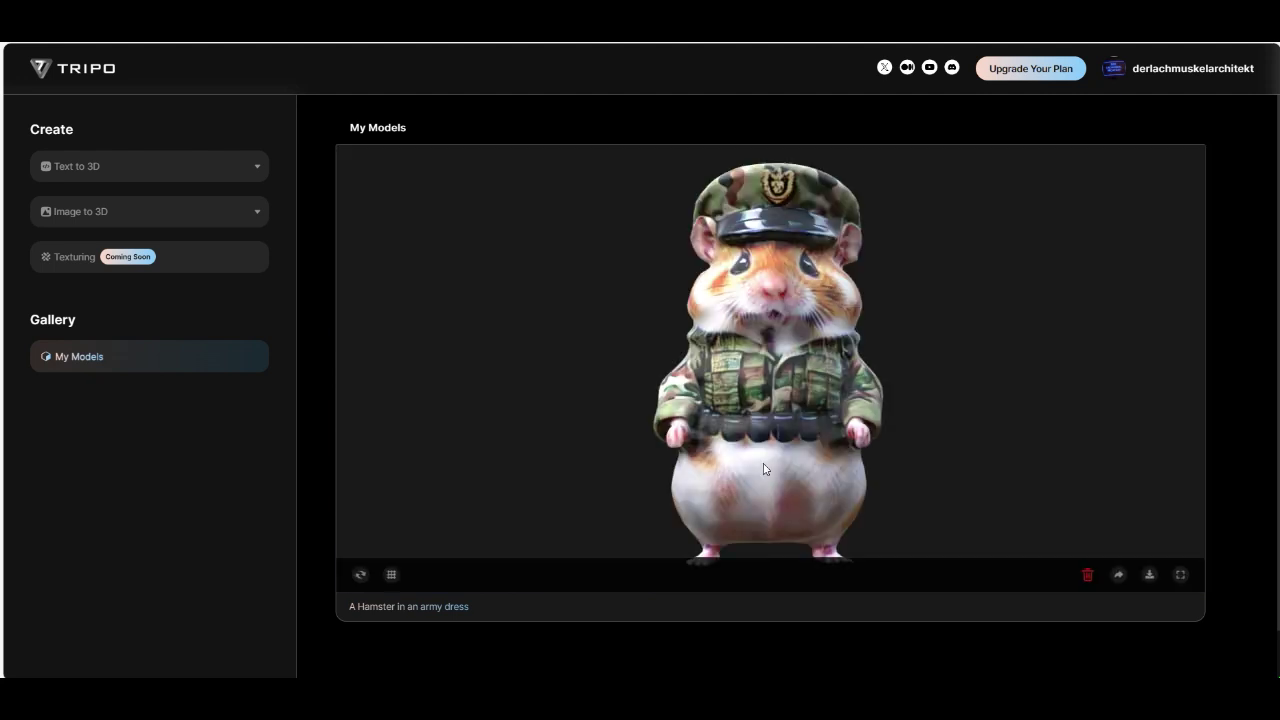
left_click_drag(764, 468, 881, 409)
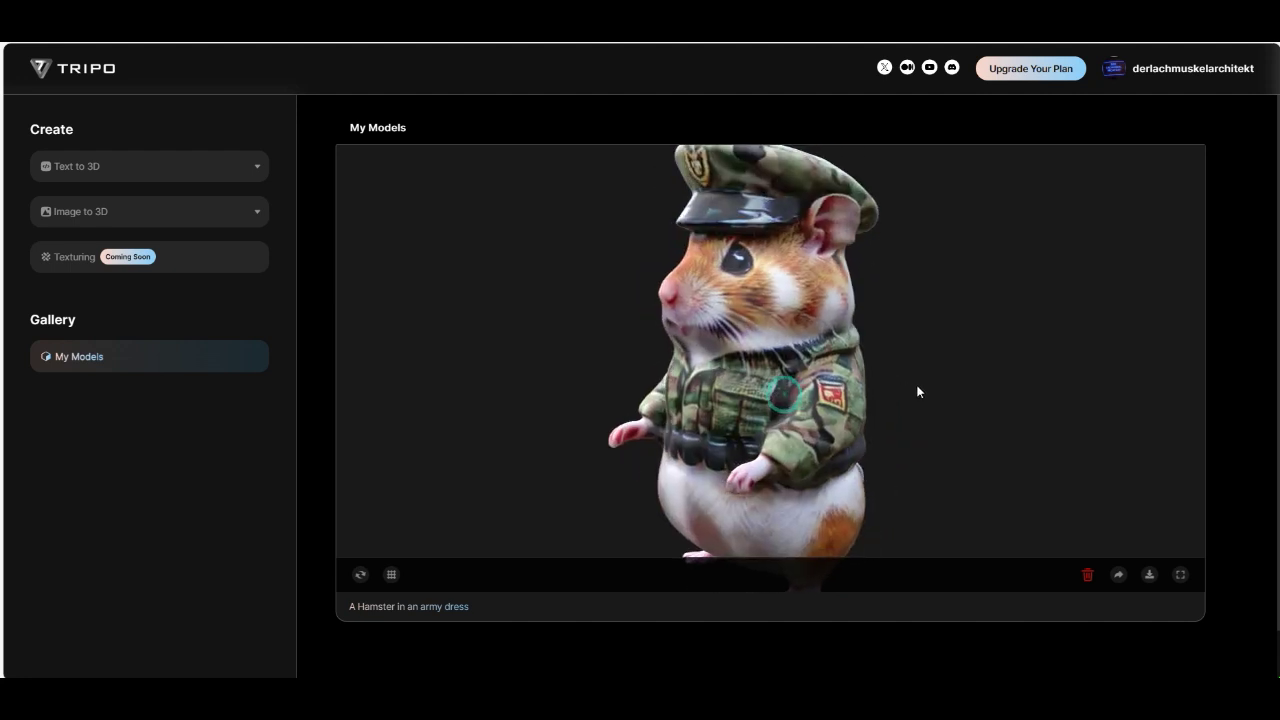
left_click_drag(918, 391, 826, 314)
scroll(820, 345, "down", 5)
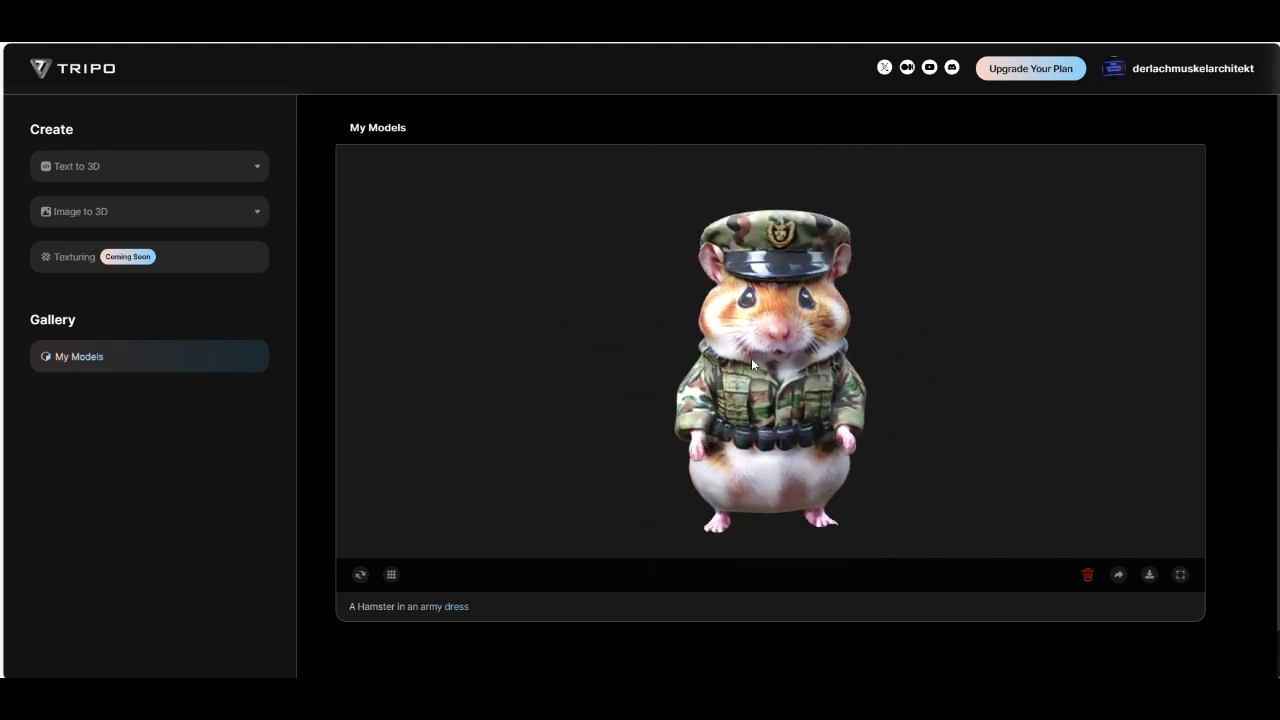
left_click_drag(751, 358, 898, 385)
scroll(768, 337, "up", 5)
scroll(773, 363, "down", 2)
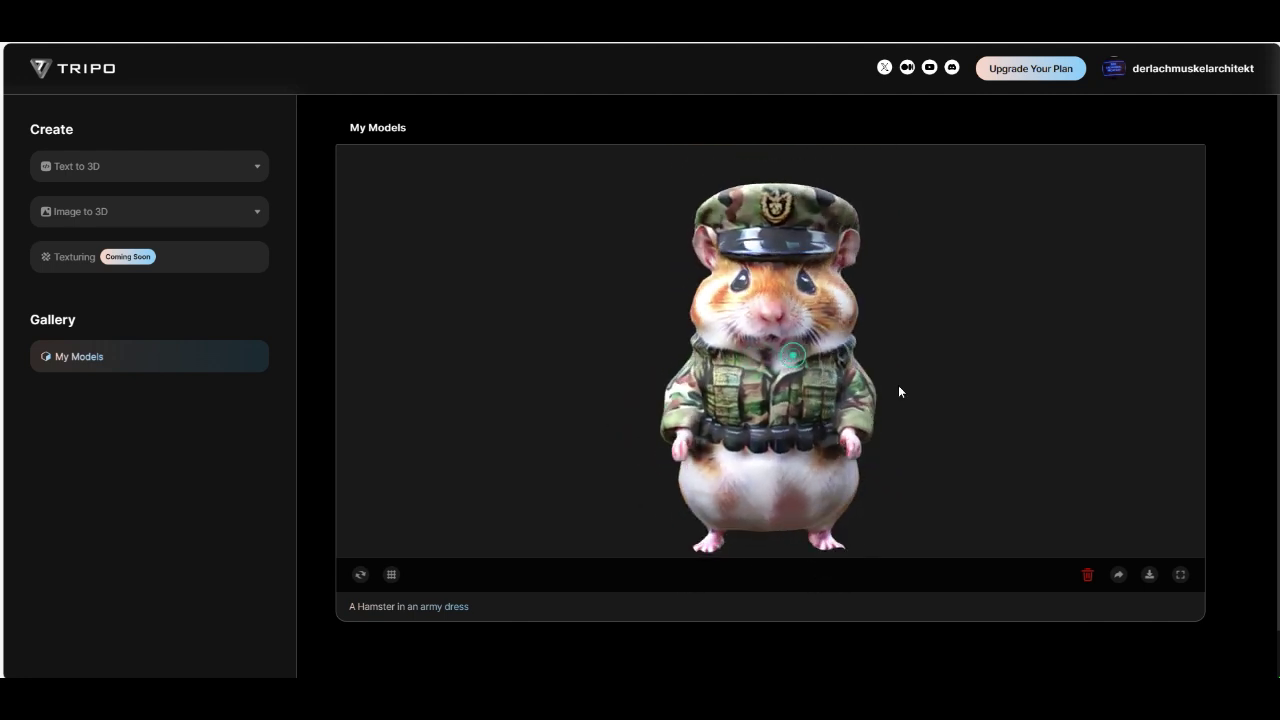
left_click(1149, 577)
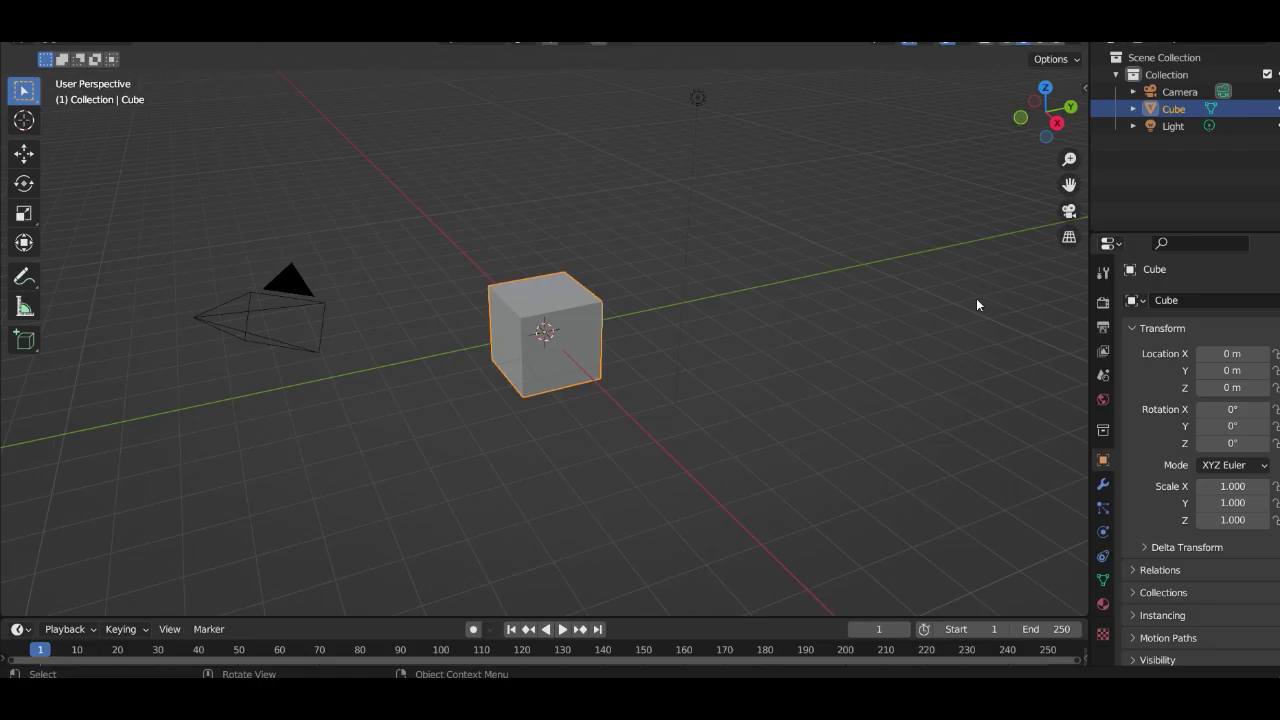
left_click(588, 324)
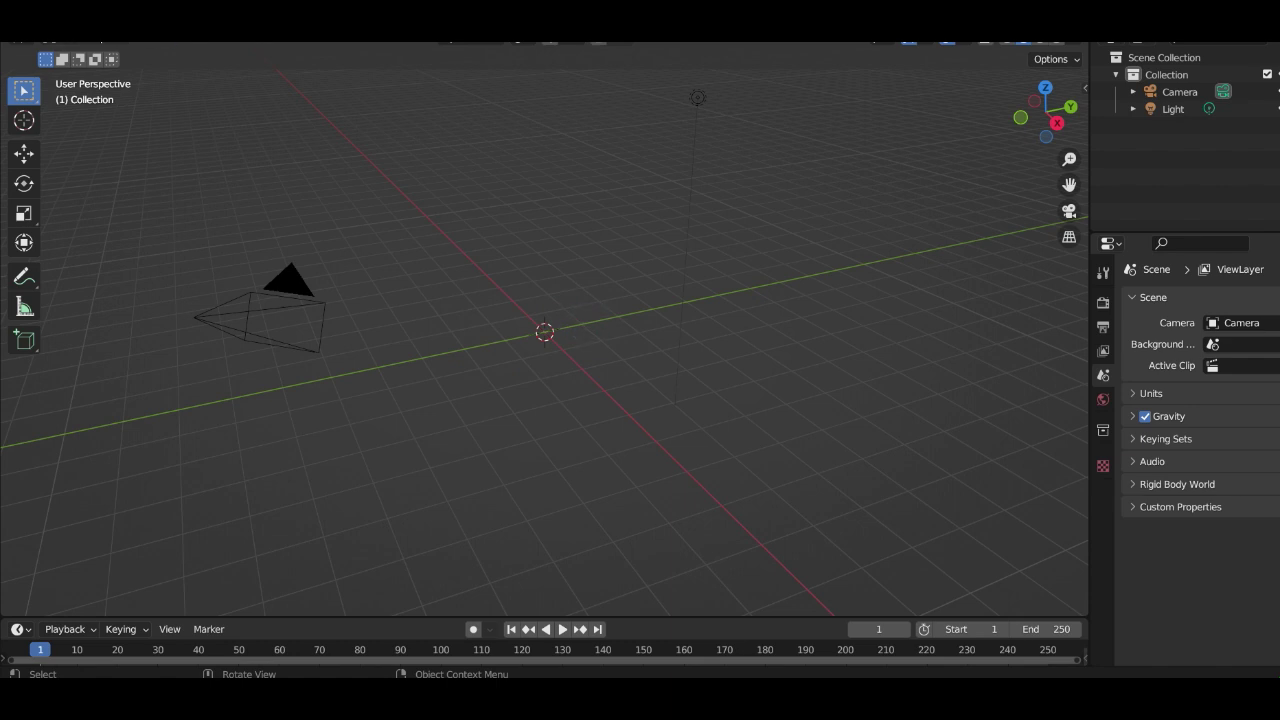
left_click(40, 18)
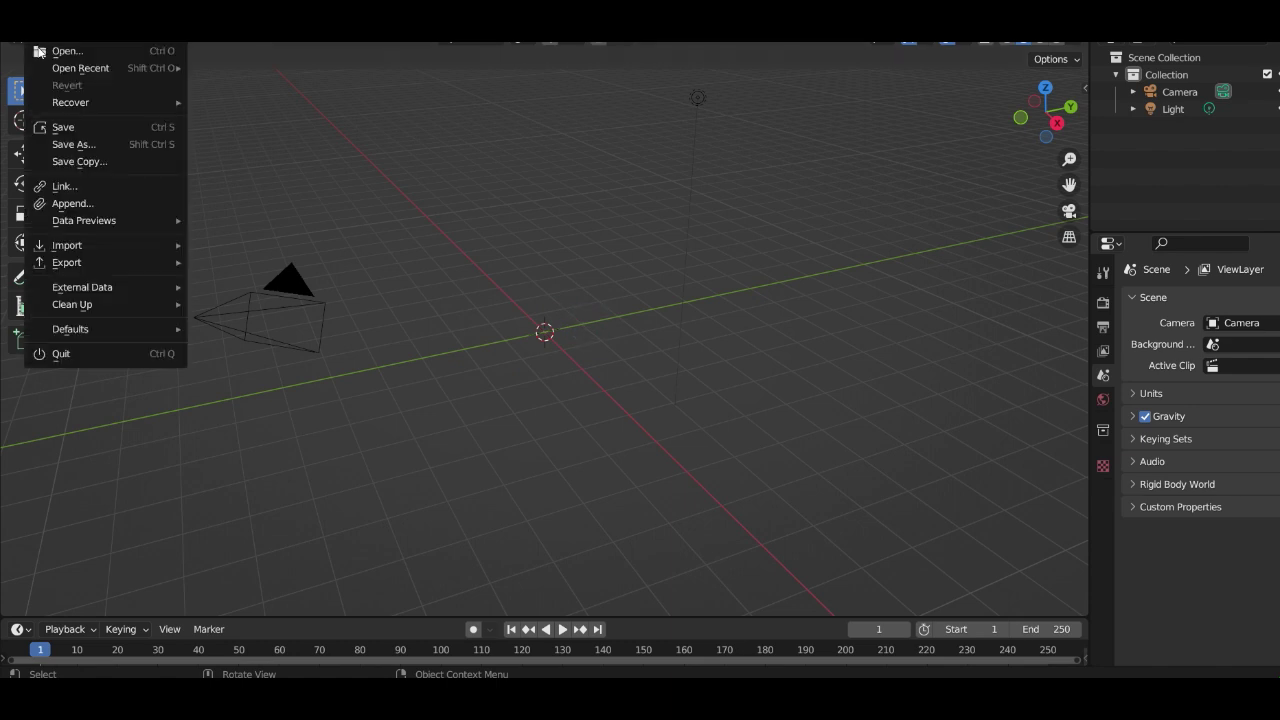
mouse_move(131, 254)
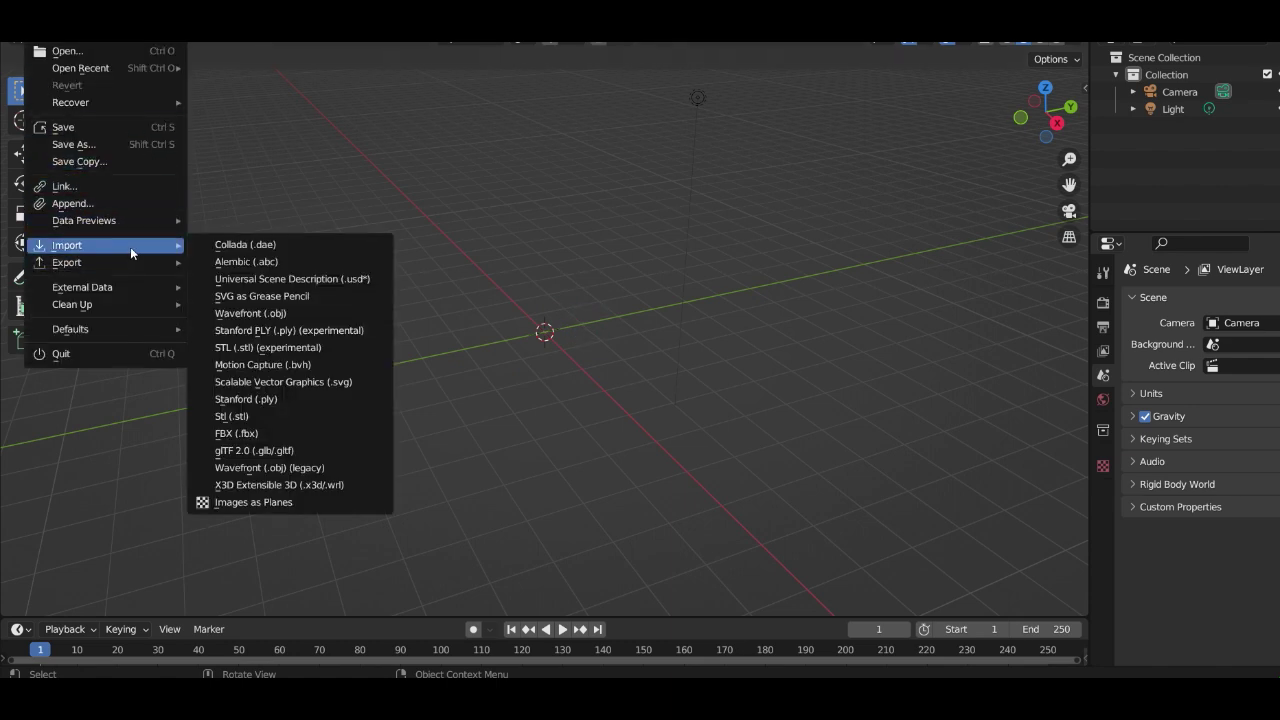
left_click(296, 456)
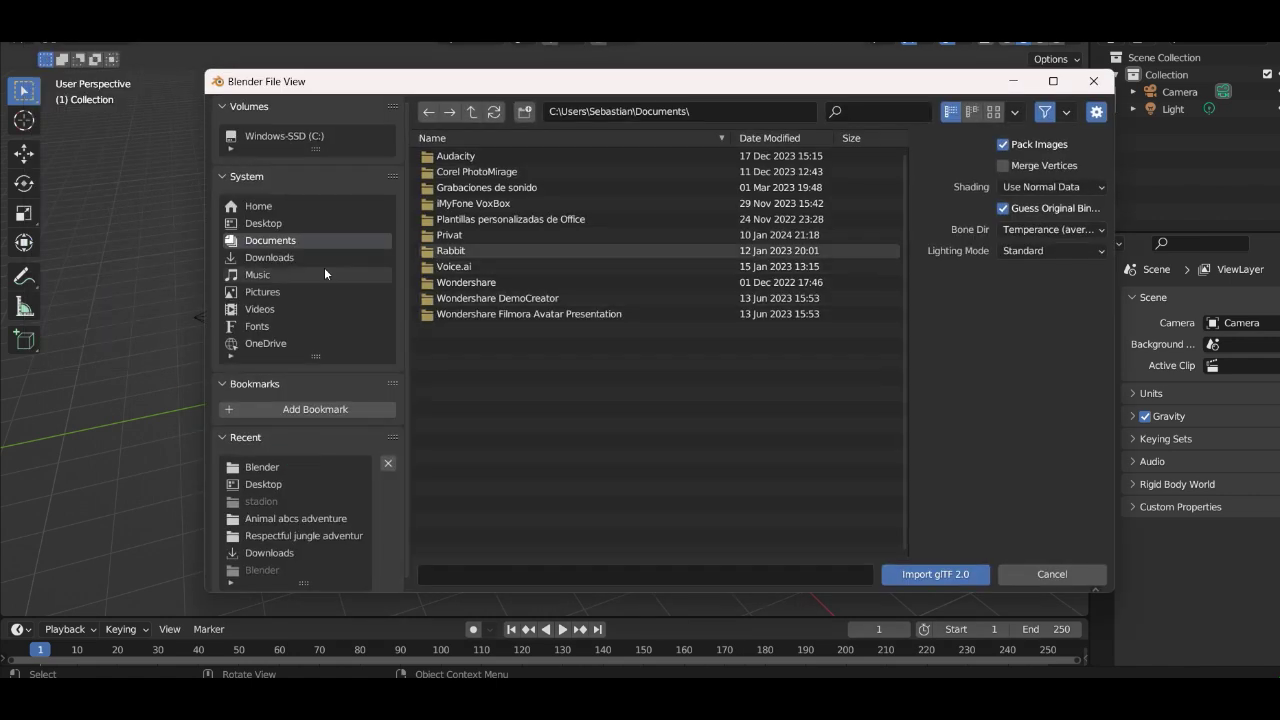
left_click(266, 225)
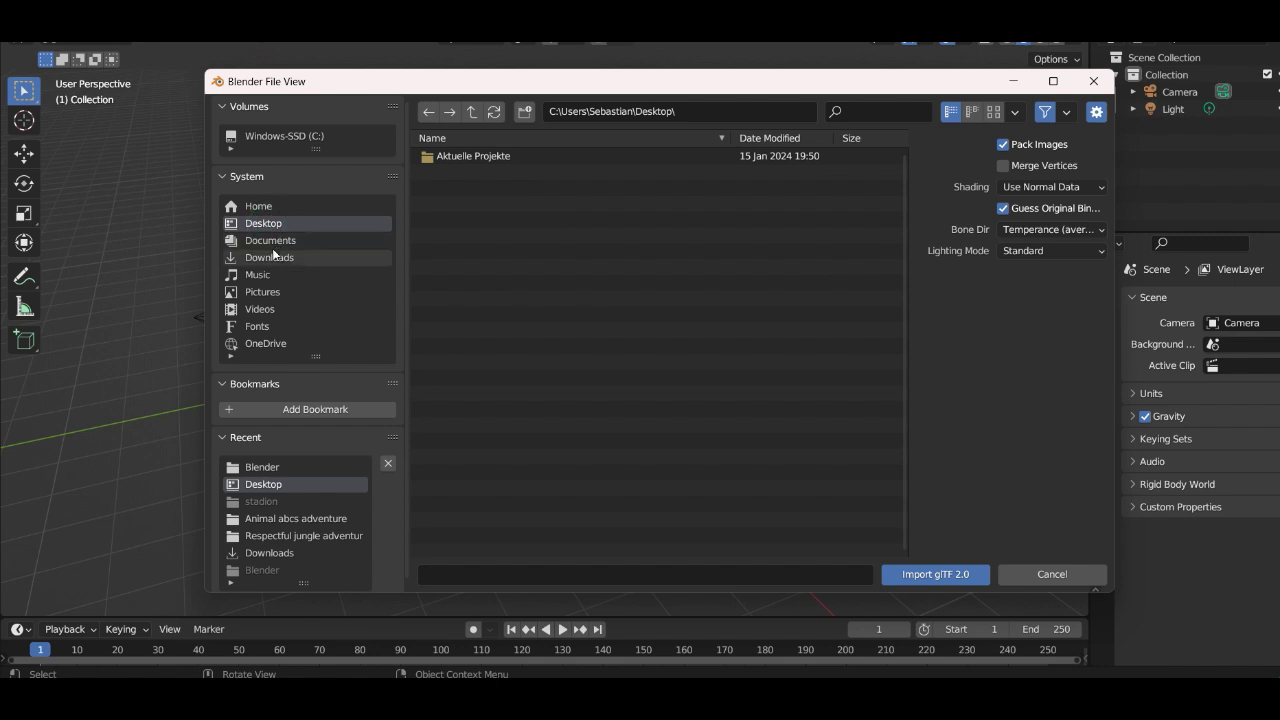
left_click(273, 258)
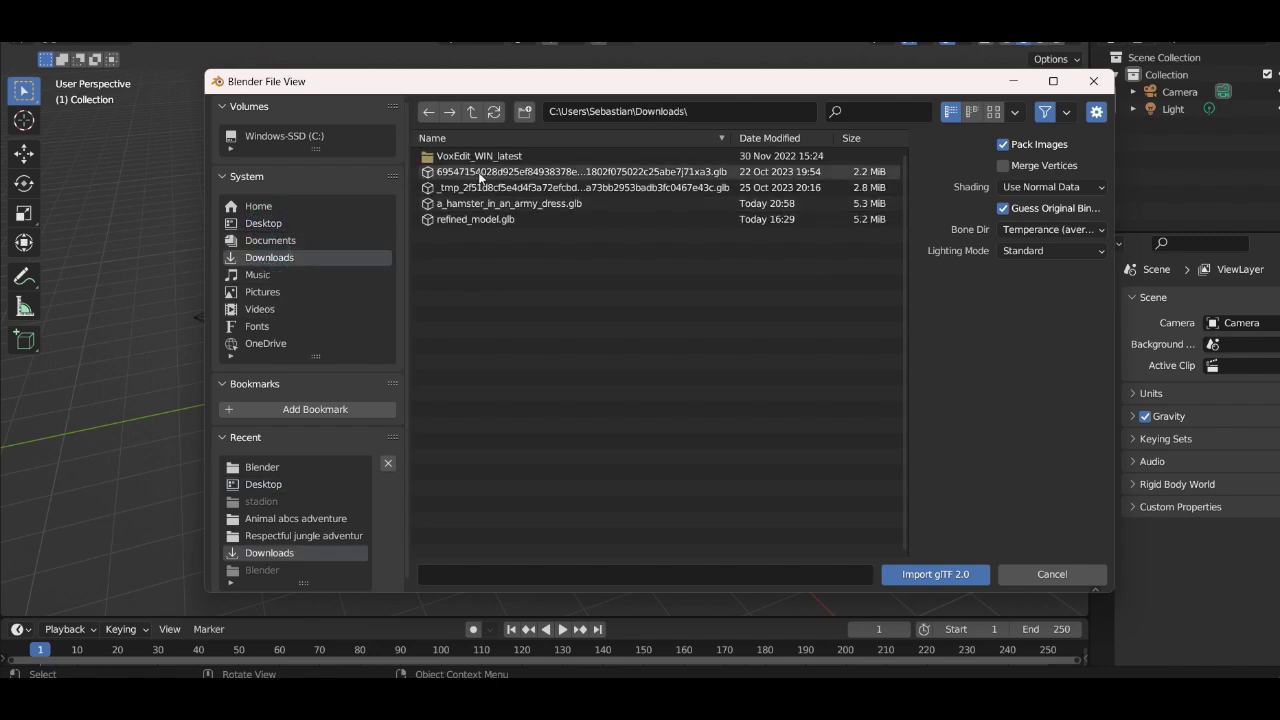
left_click(512, 203)
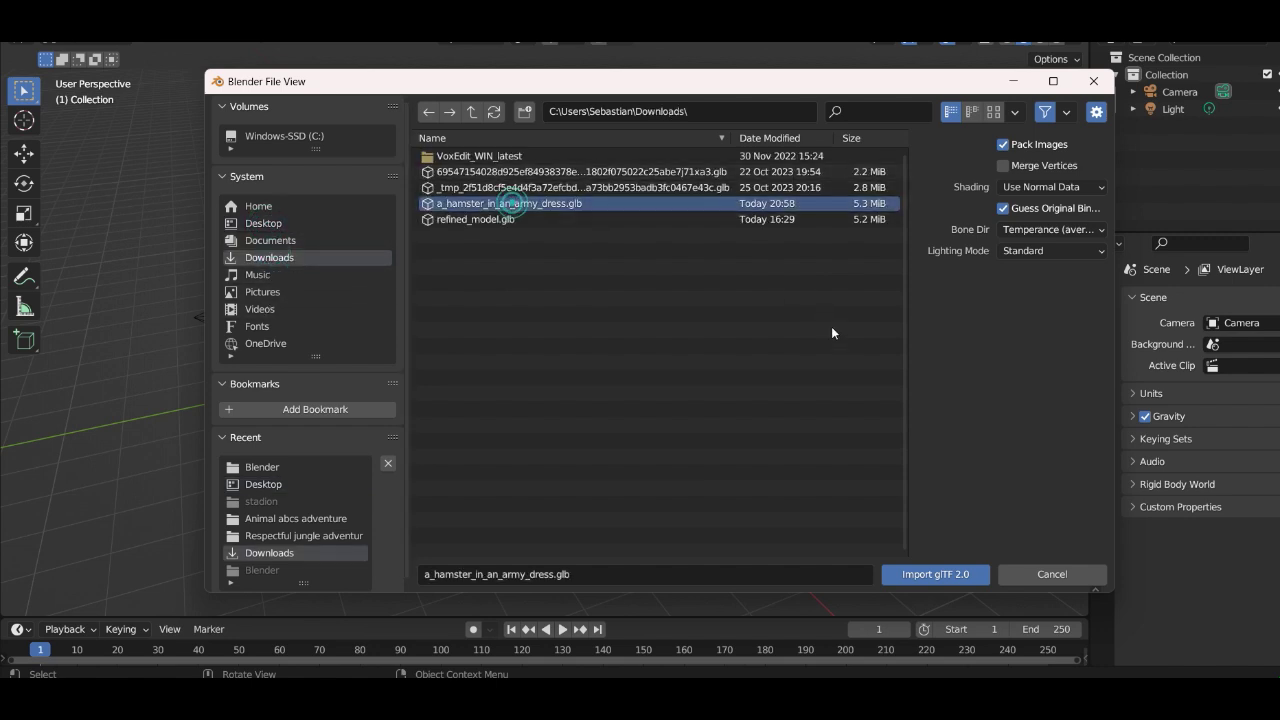
left_click(919, 576)
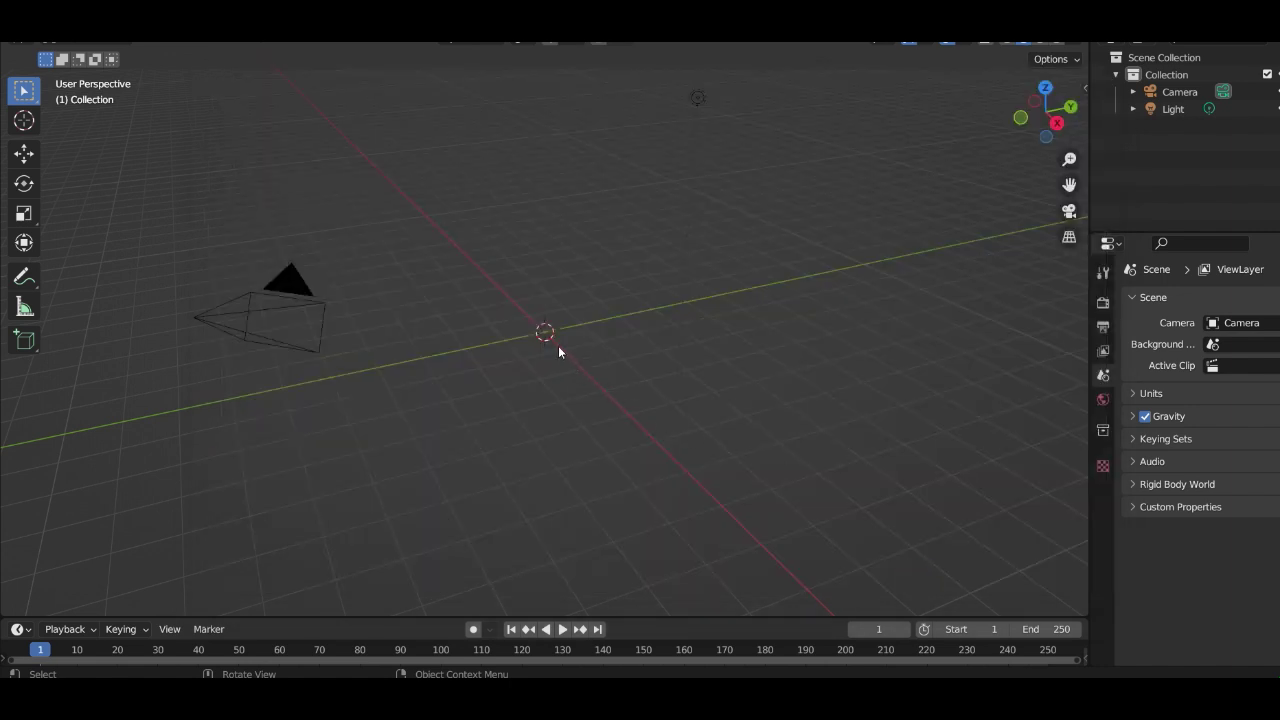
scroll(557, 344, "up", 8)
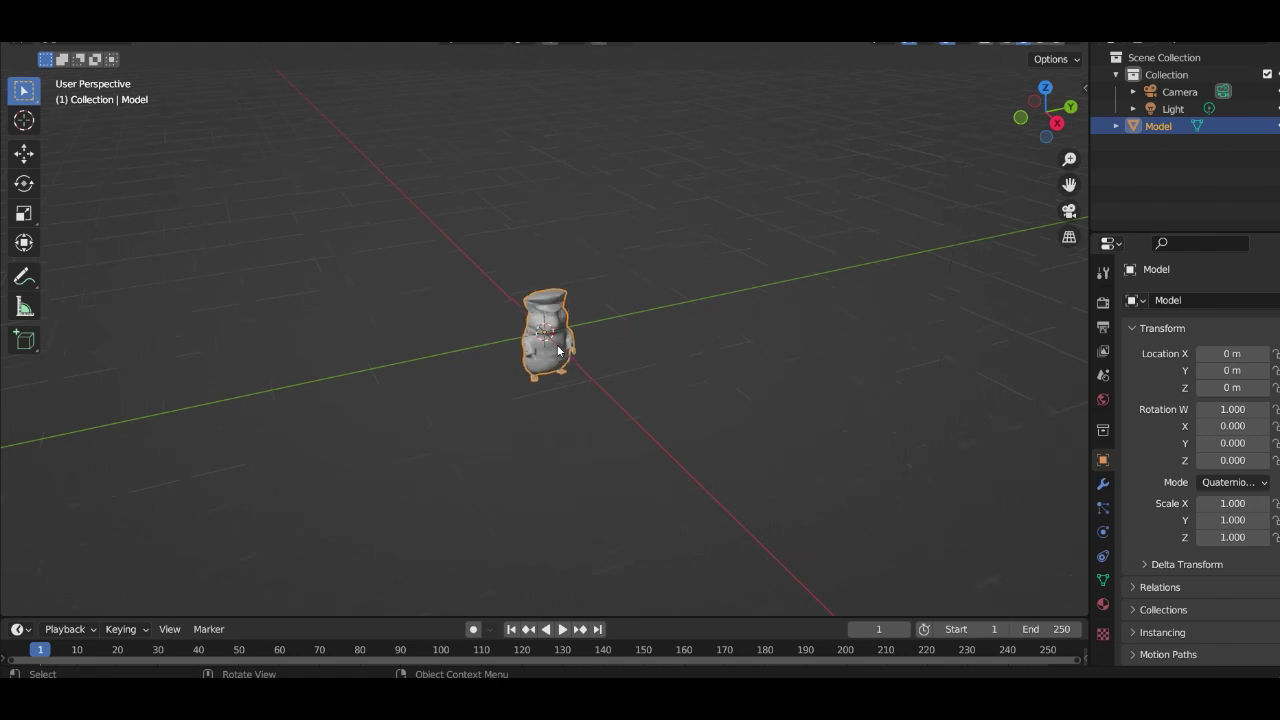
middle_click_drag(582, 348, 600, 285)
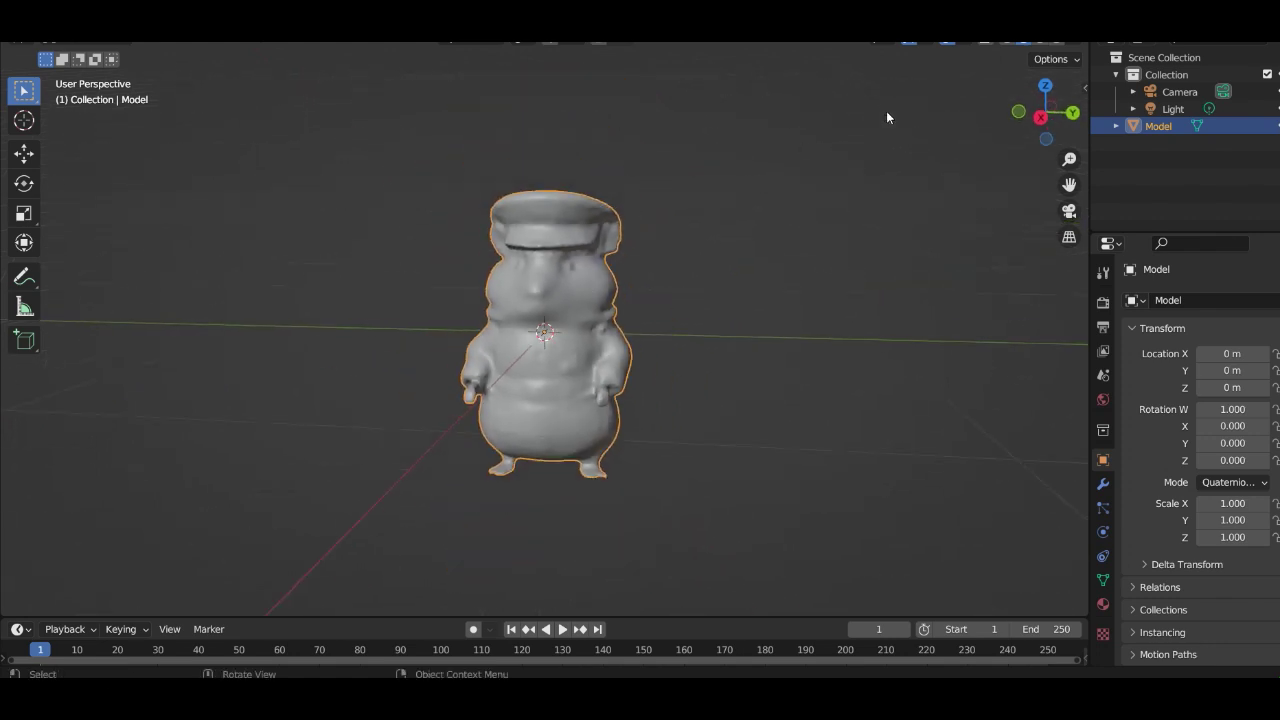
left_click(1053, 46)
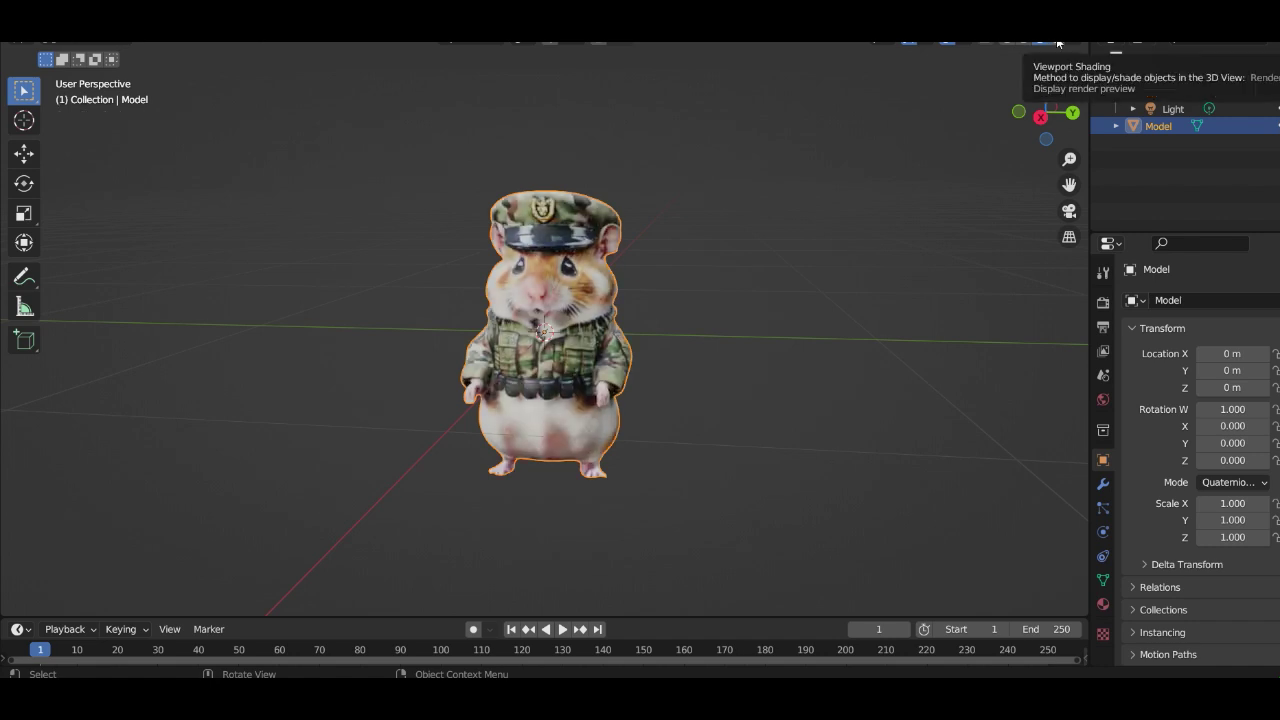
scroll(608, 293, "up", 5)
middle_click_drag(608, 293, 699, 340)
scroll(570, 325, "down", 5)
key("KP_1")
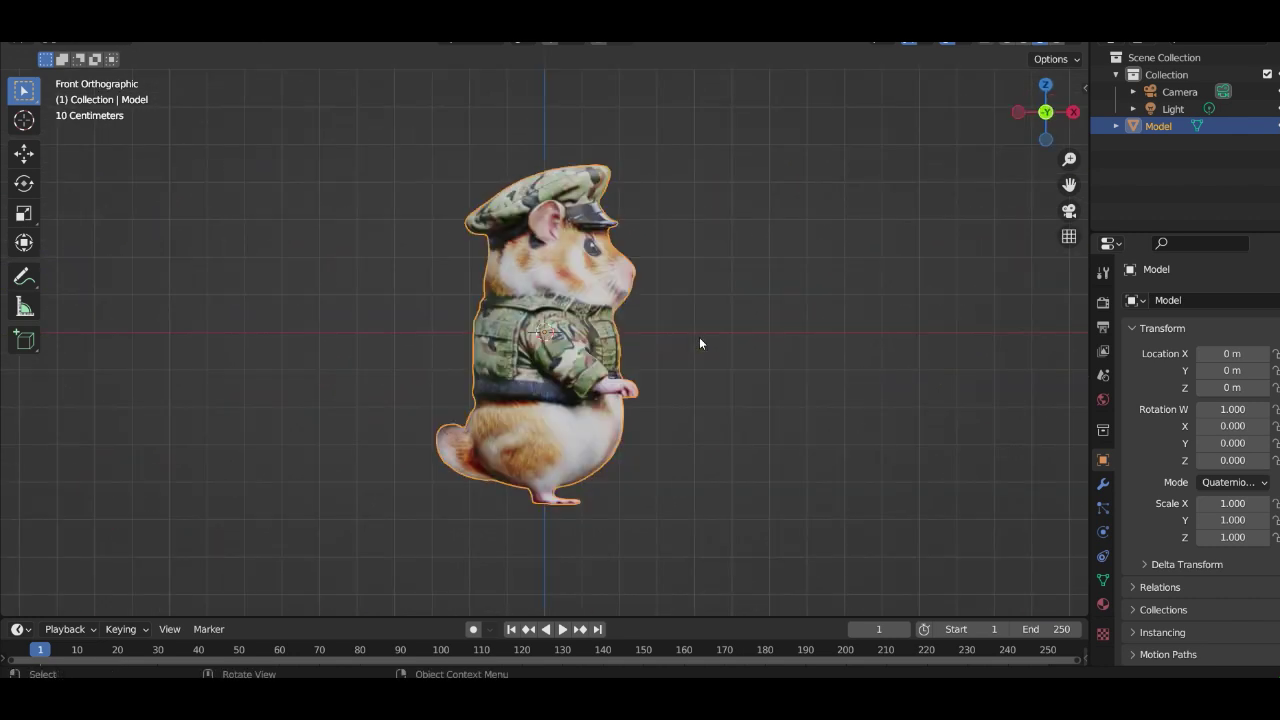
scroll(700, 342, "up", 5)
scroll(710, 347, "down", 3)
middle_click_drag(728, 346, 566, 337)
scroll(545, 336, "up", 4)
scroll(567, 216, "down", 5)
scroll(456, 288, "up", 3)
scroll(560, 330, "down", 4)
scroll(684, 296, "down", 2)
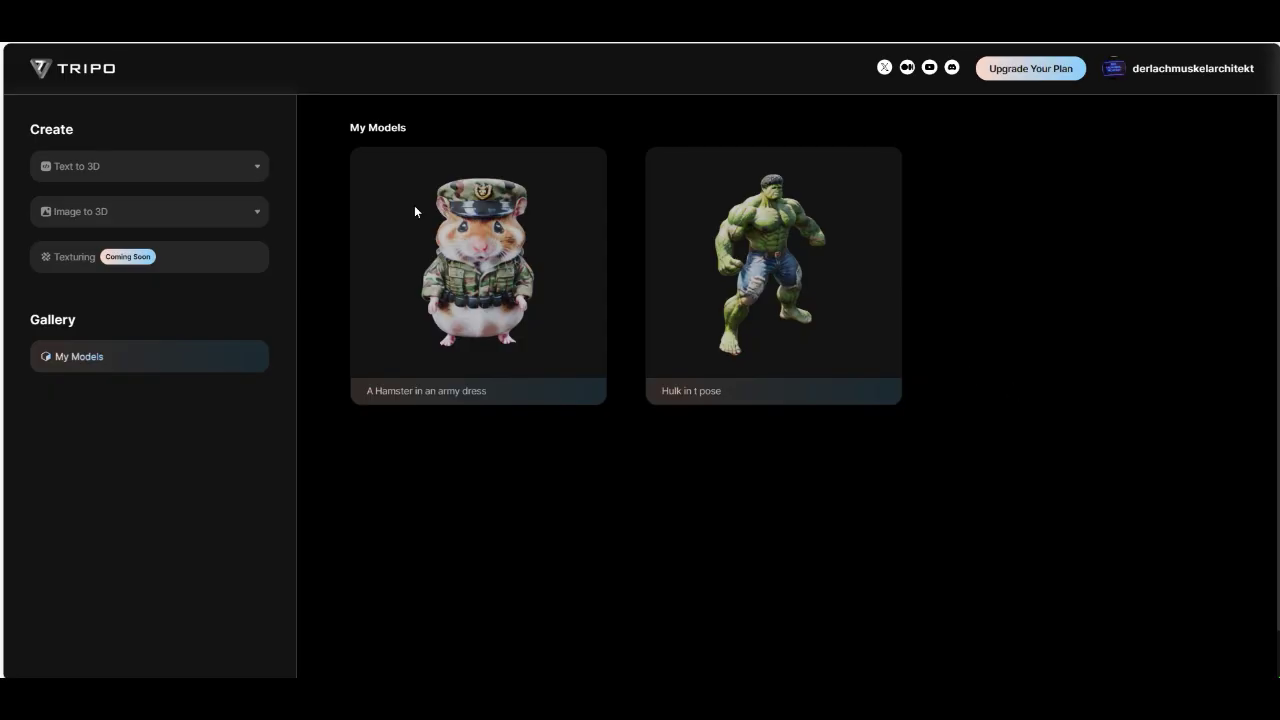
Step: Upload the buck weasel PNG in Image to 3D to generate a draft model
left_click(255, 212)
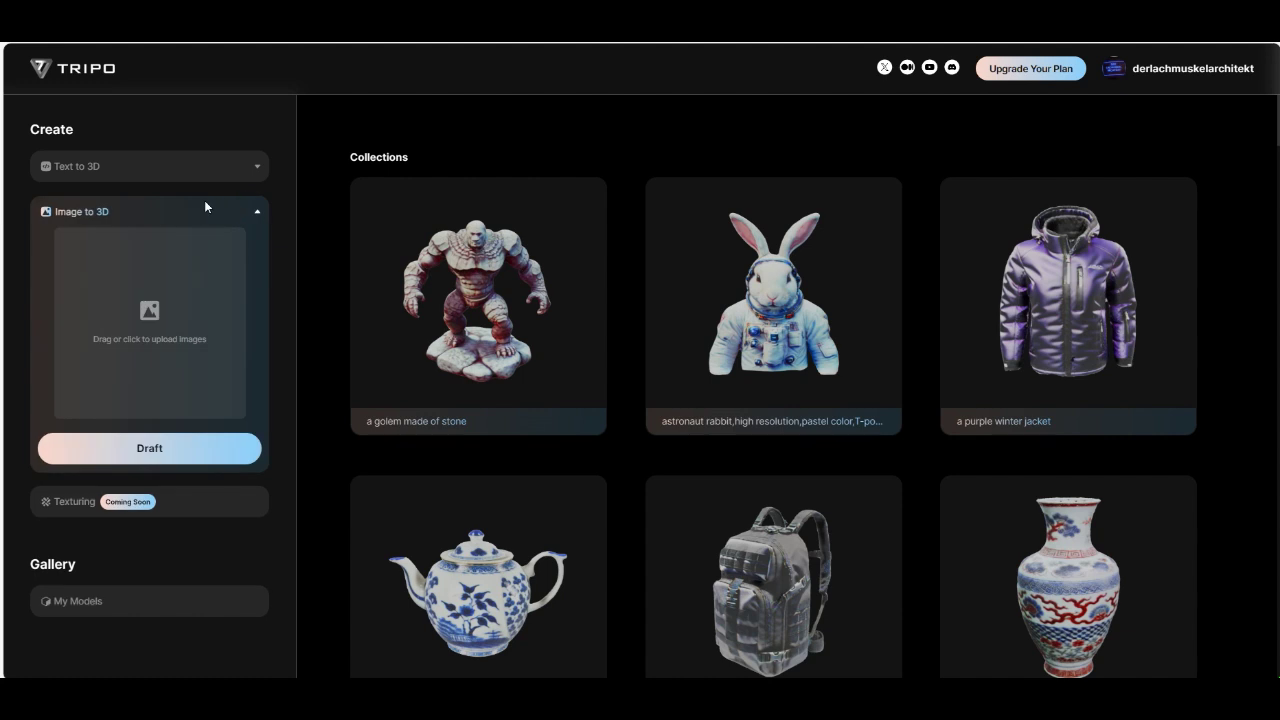
left_click(144, 316)
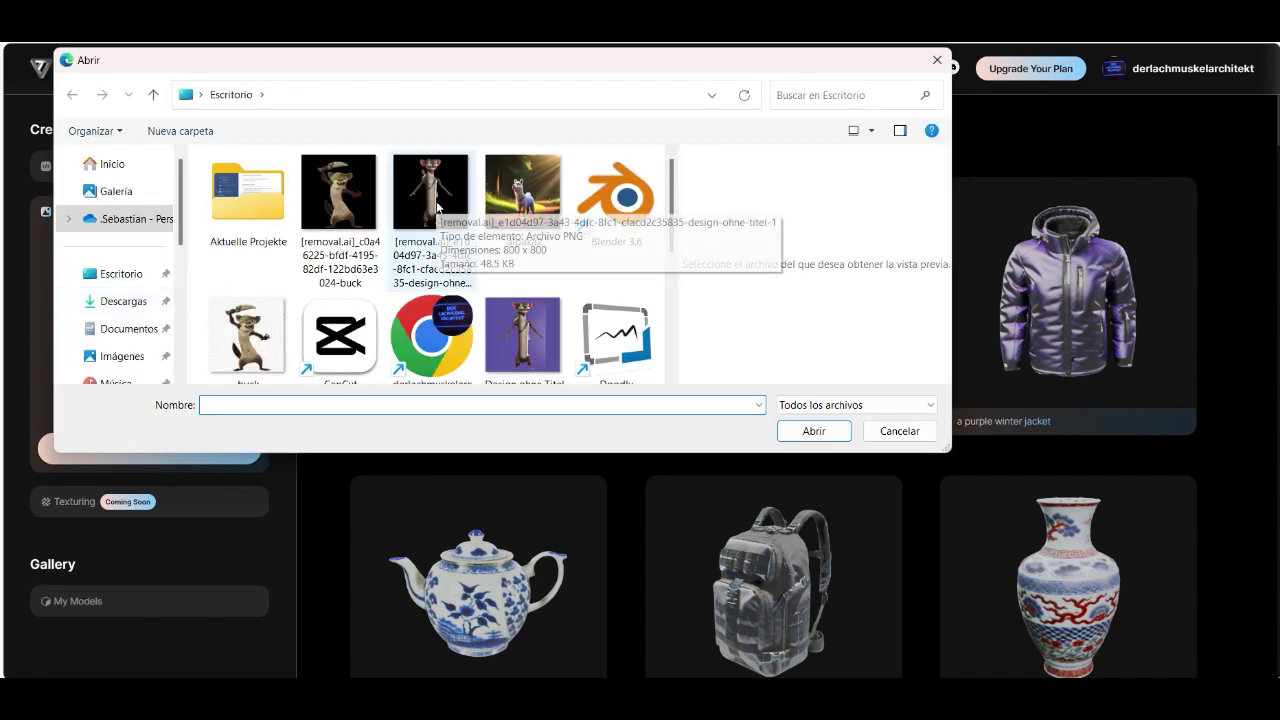
left_click(360, 212)
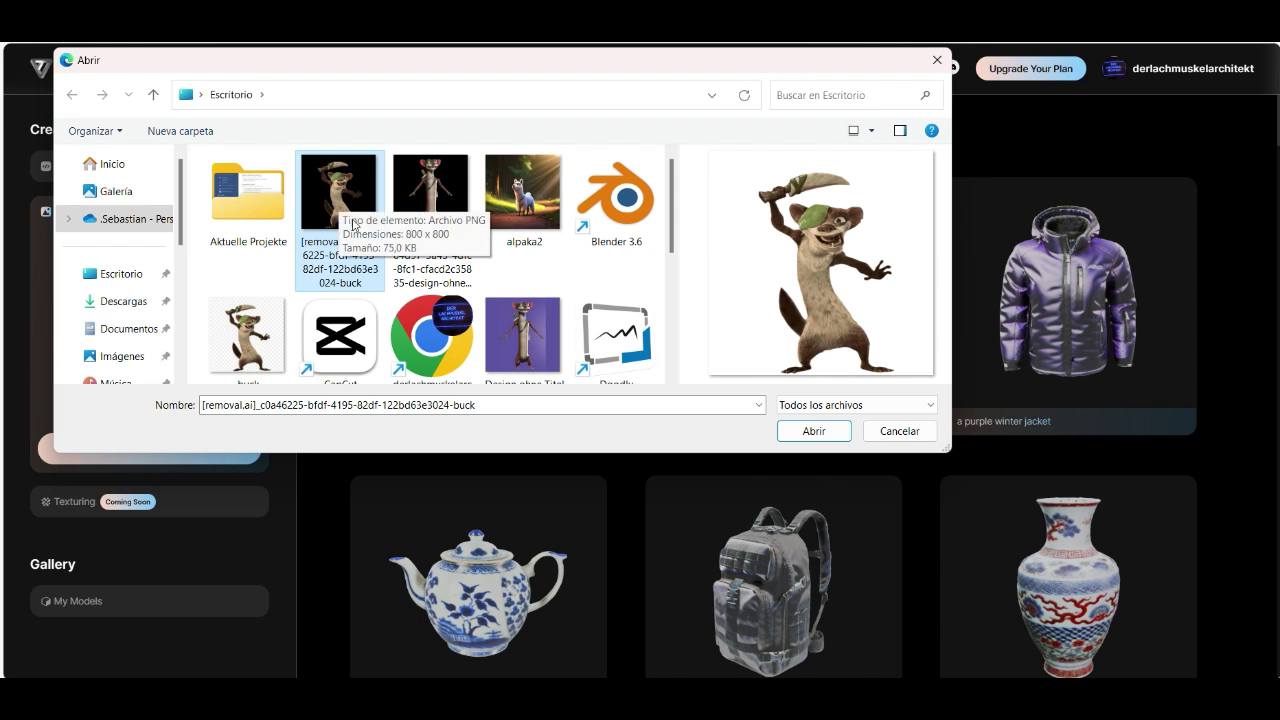
left_click(806, 432)
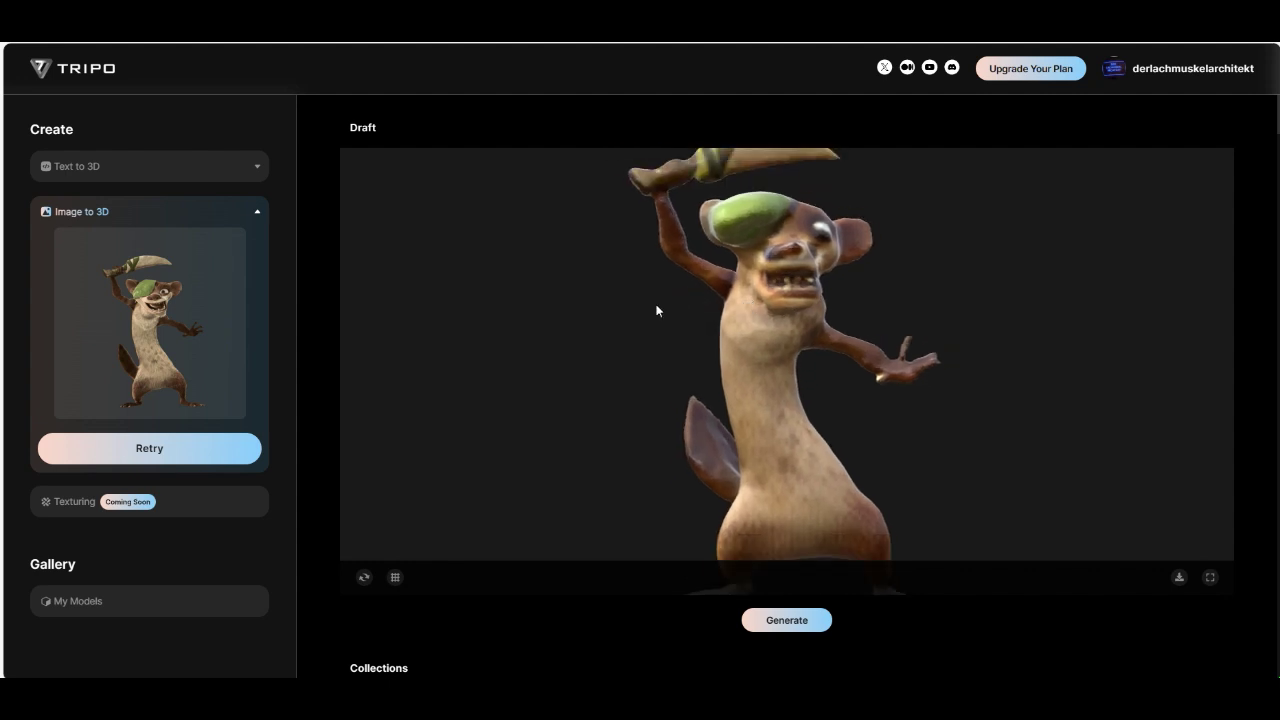
left_click_drag(743, 332, 810, 325)
scroll(800, 263, "up", 5)
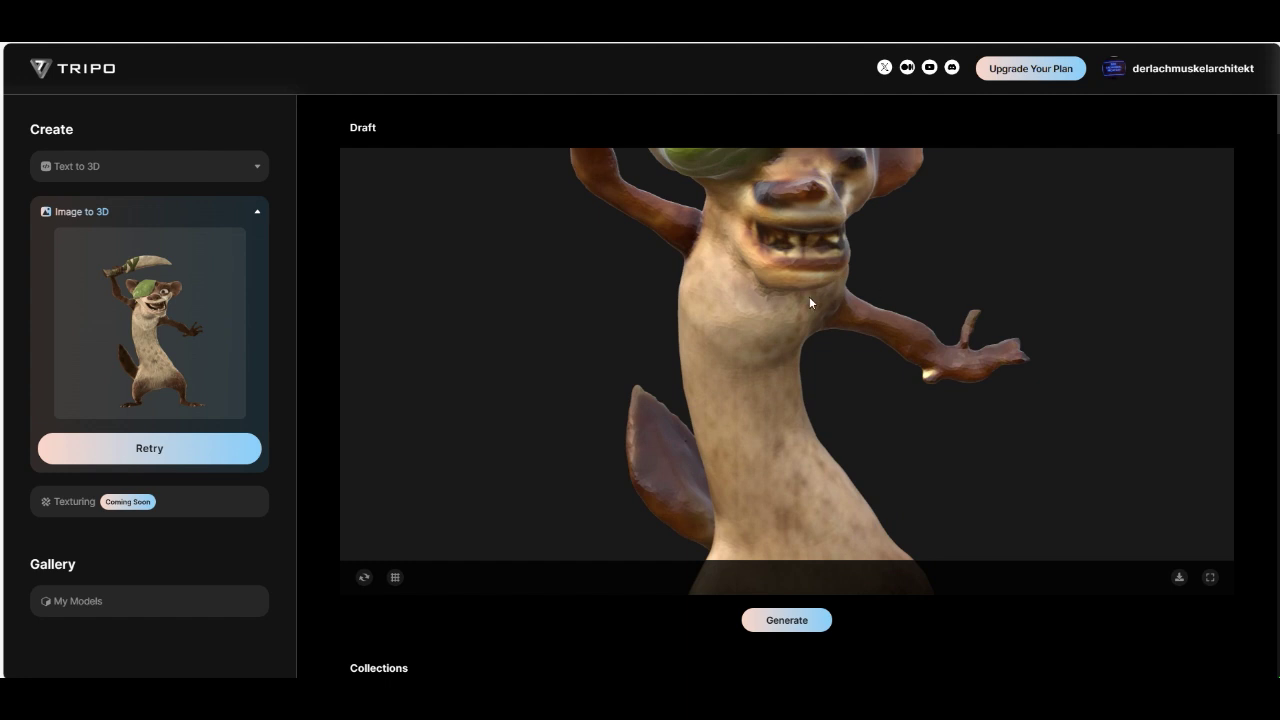
scroll(760, 305, "down", 5)
left_click_drag(710, 307, 846, 369)
scroll(976, 321, "up", 5)
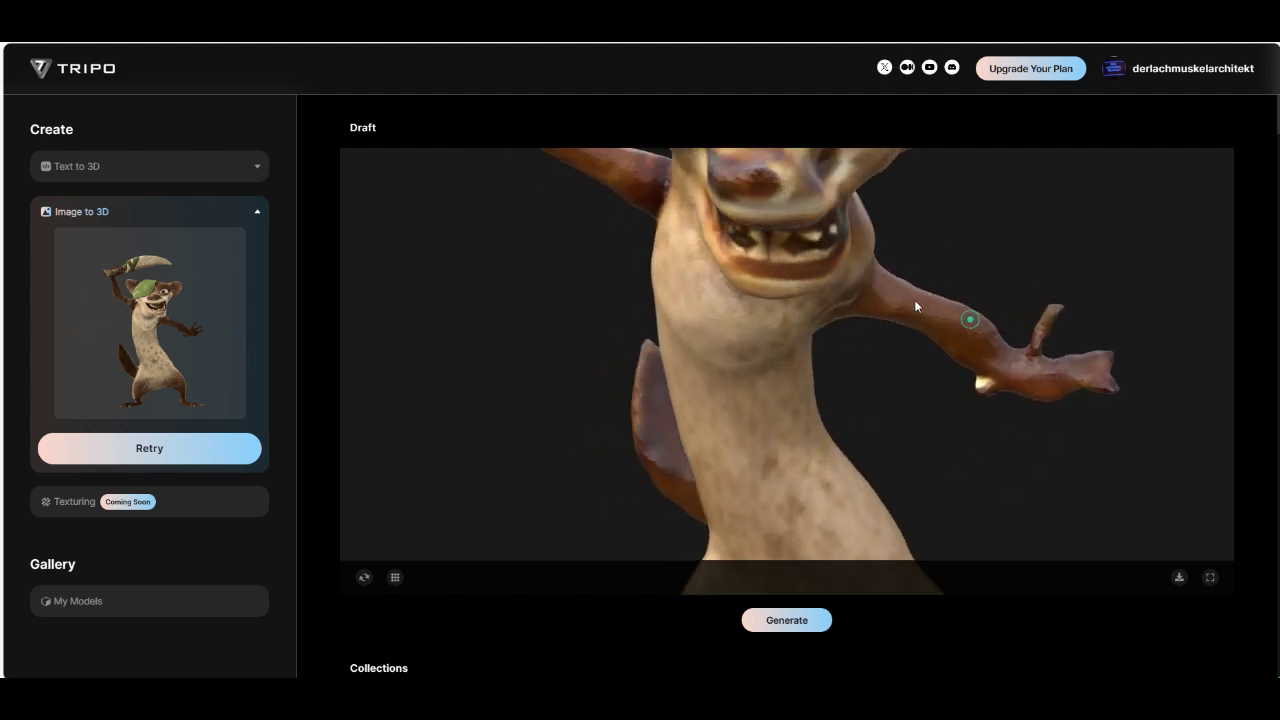
scroll(914, 299, "down", 5)
left_click_drag(899, 278, 768, 365)
scroll(807, 295, "down", 5)
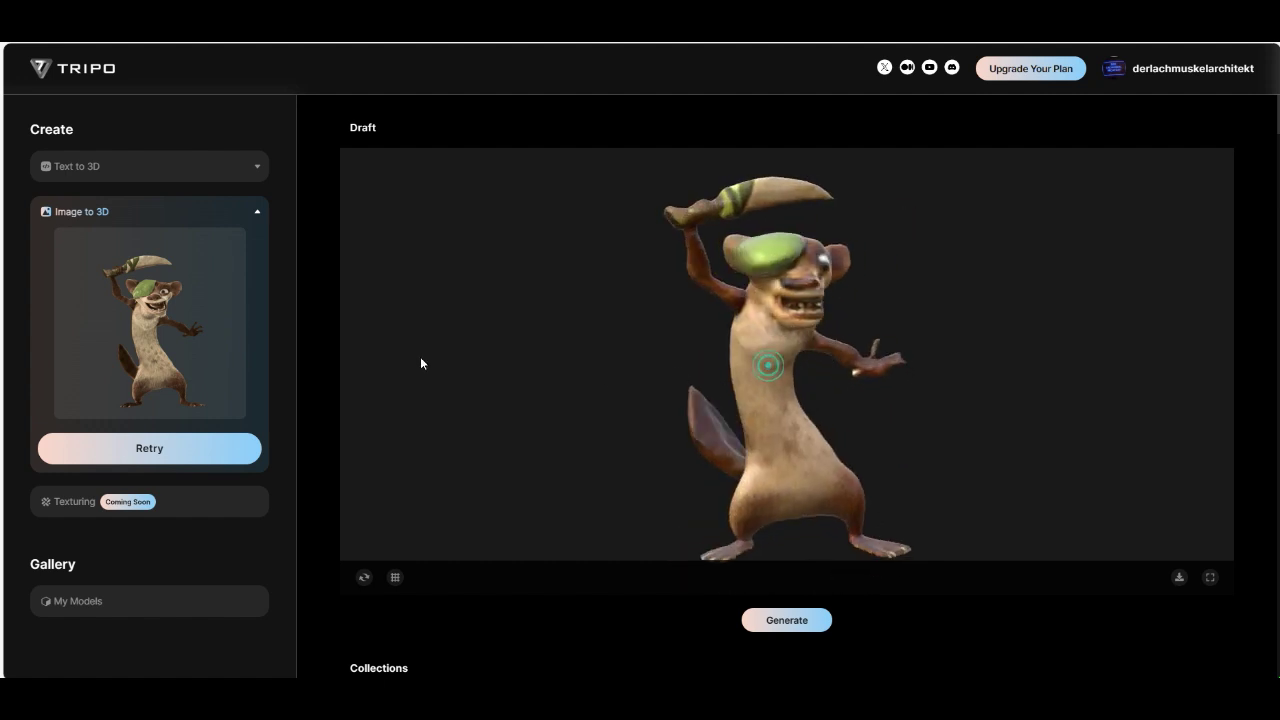
mouse_move(127, 332)
left_click_drag(779, 312, 793, 289)
scroll(810, 304, "up", 3)
scroll(794, 295, "up", 2)
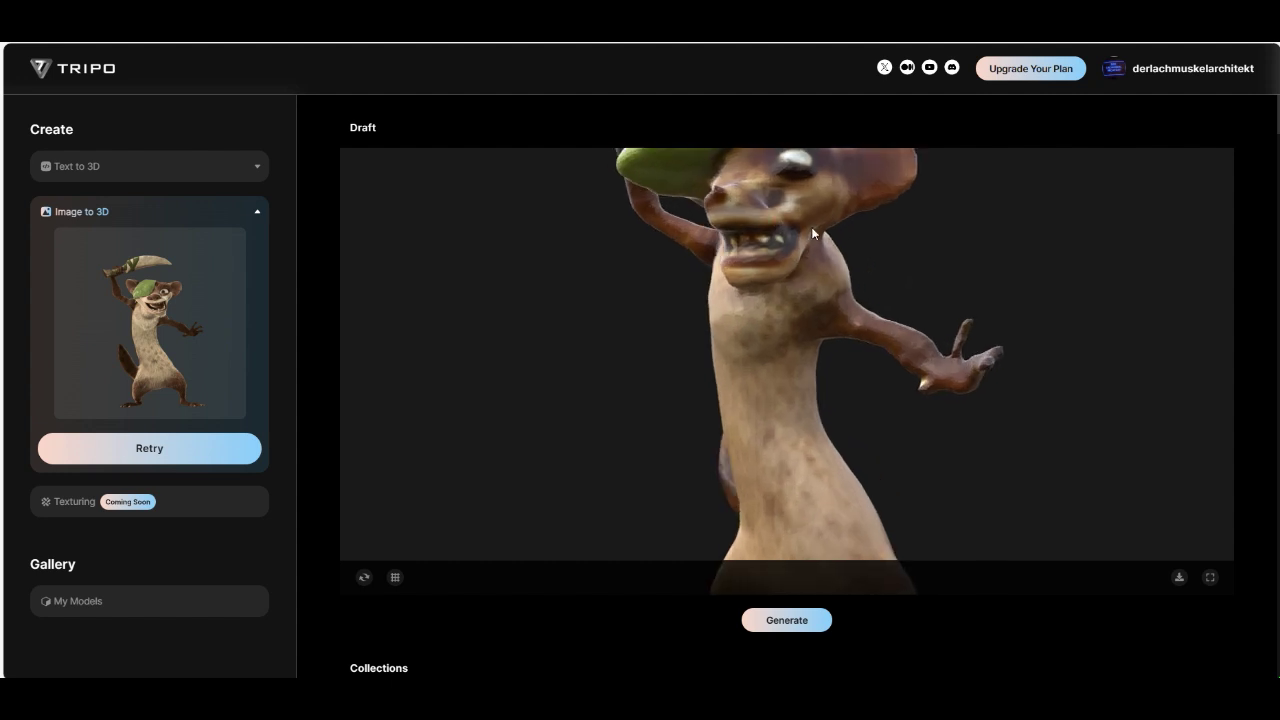
left_click_drag(769, 219, 831, 395)
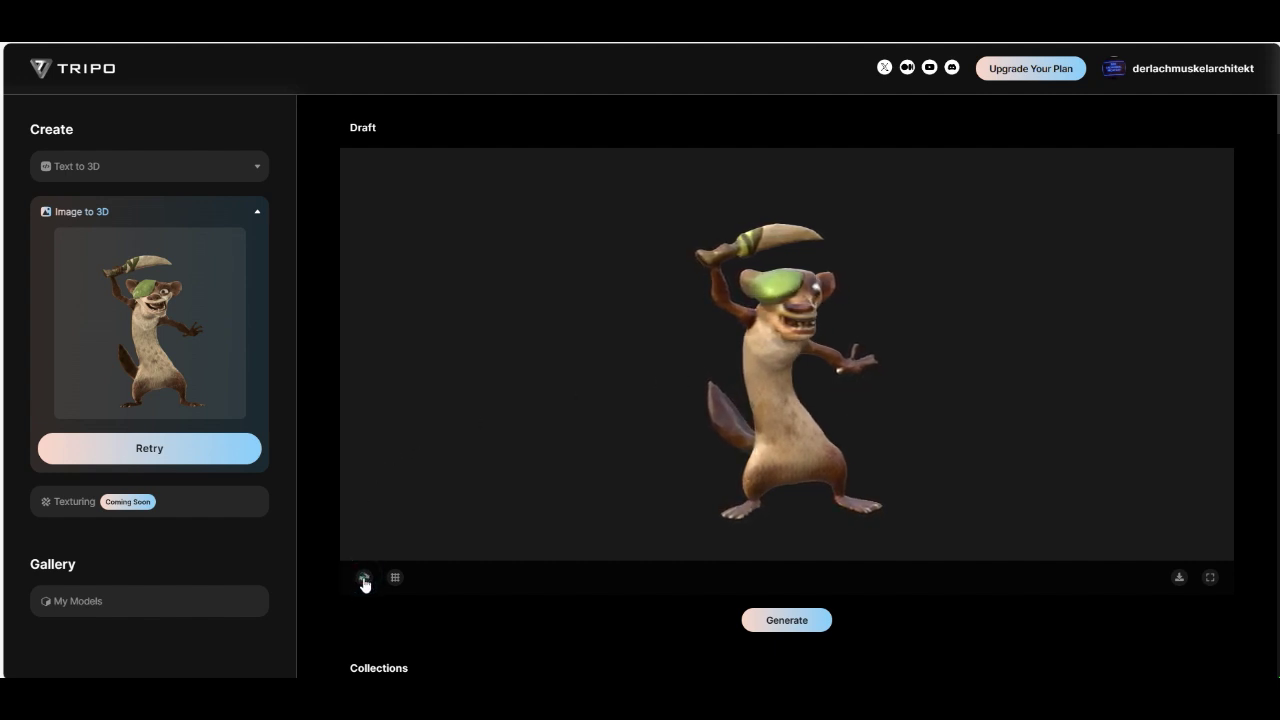
scroll(434, 497, "down", 1)
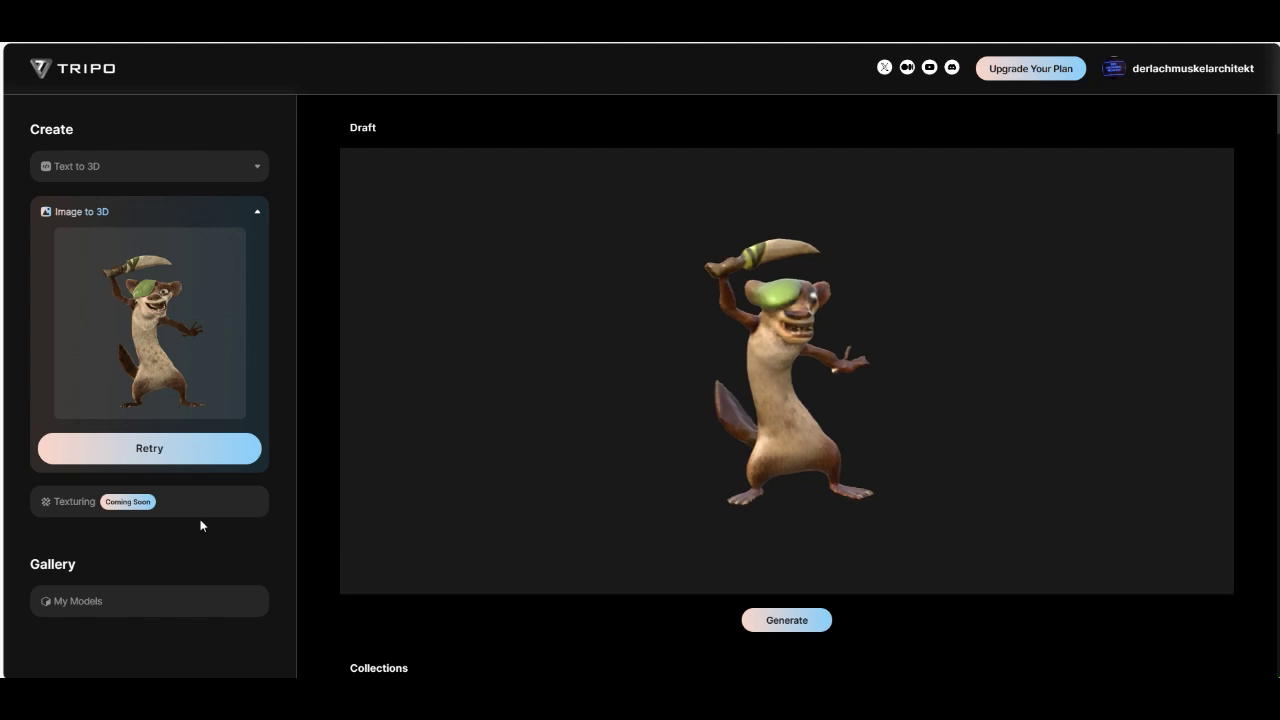
left_click(162, 276)
Step: Replace the weasel image with alpaka2 and retry to generate the draft llama
left_click(196, 296)
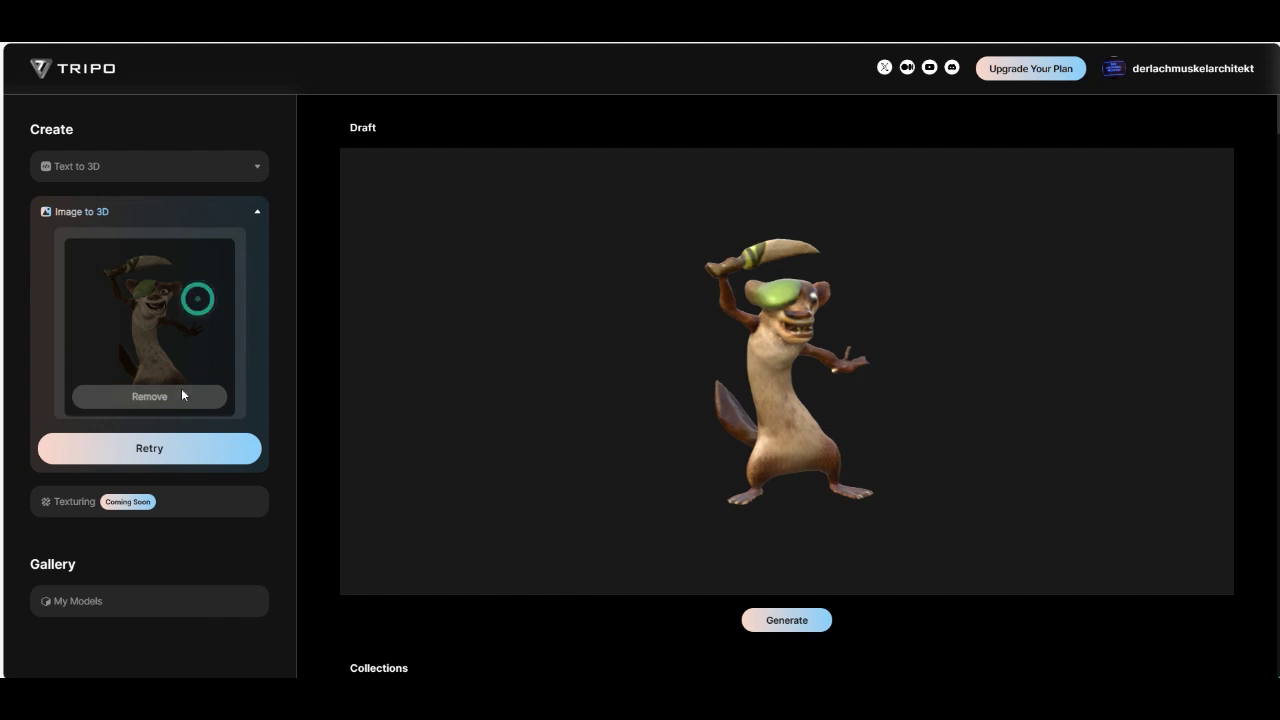
left_click(179, 394)
left_click(155, 310)
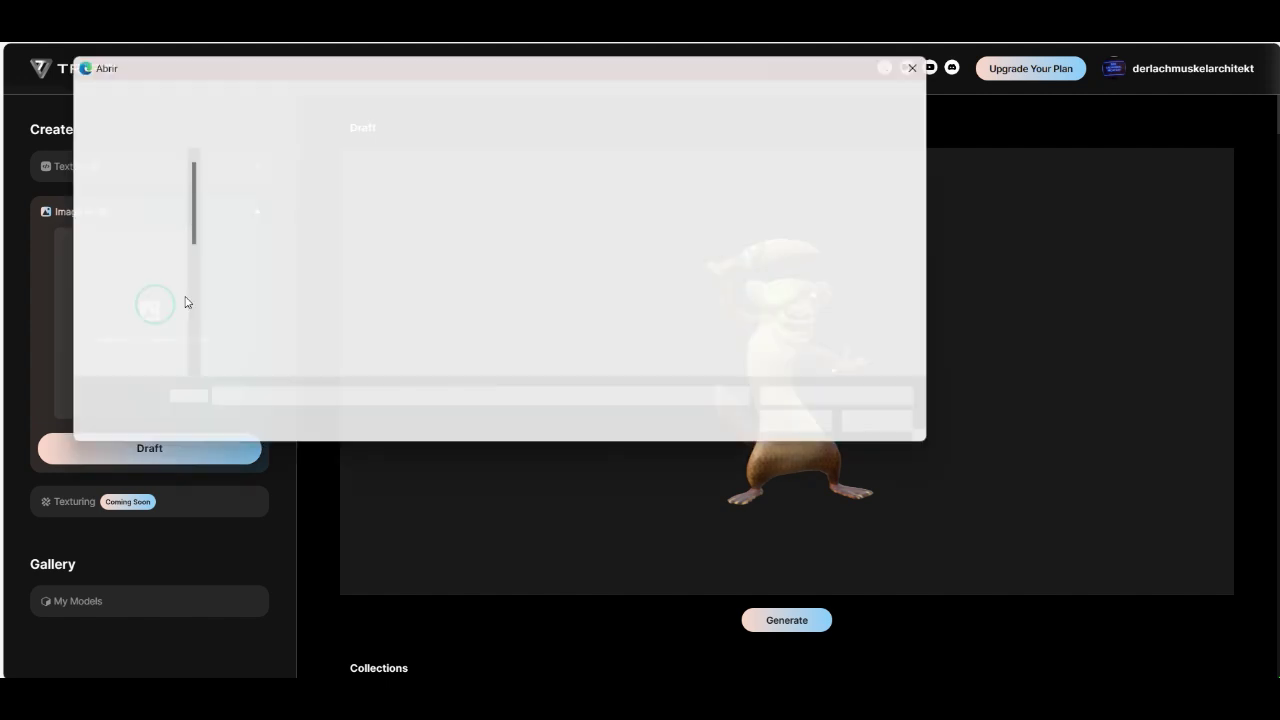
left_click(516, 200)
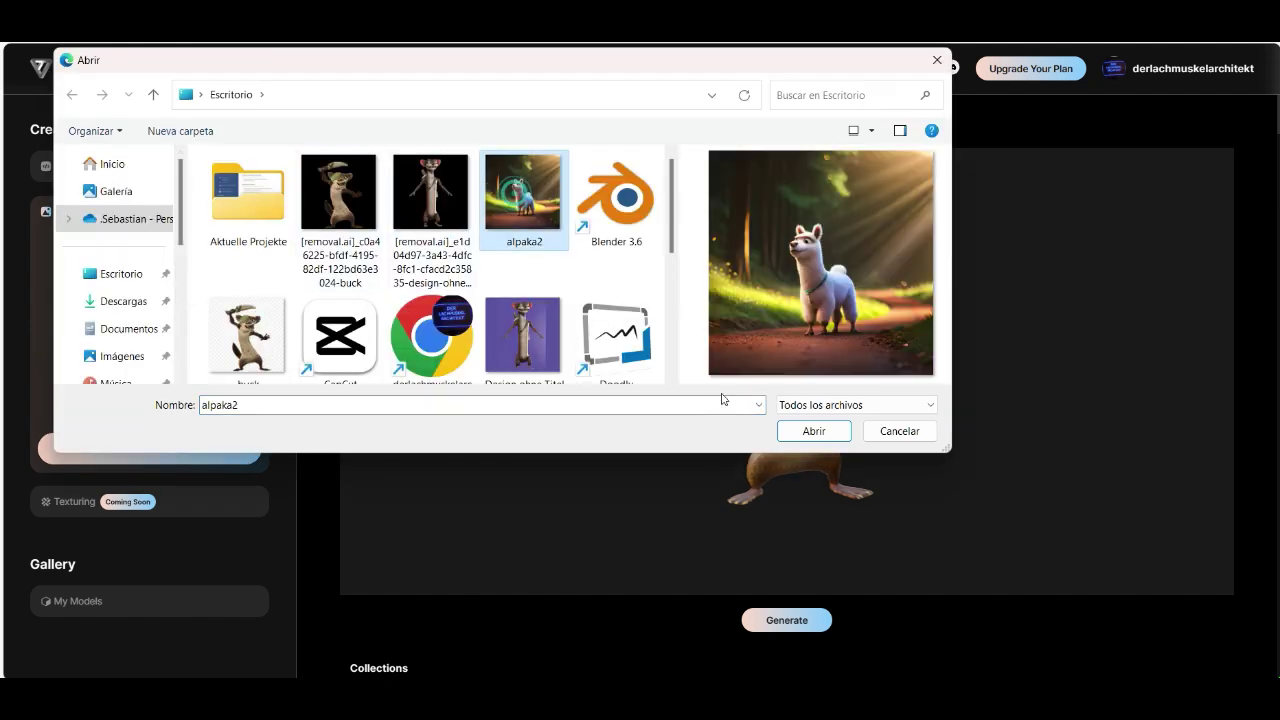
left_click(812, 431)
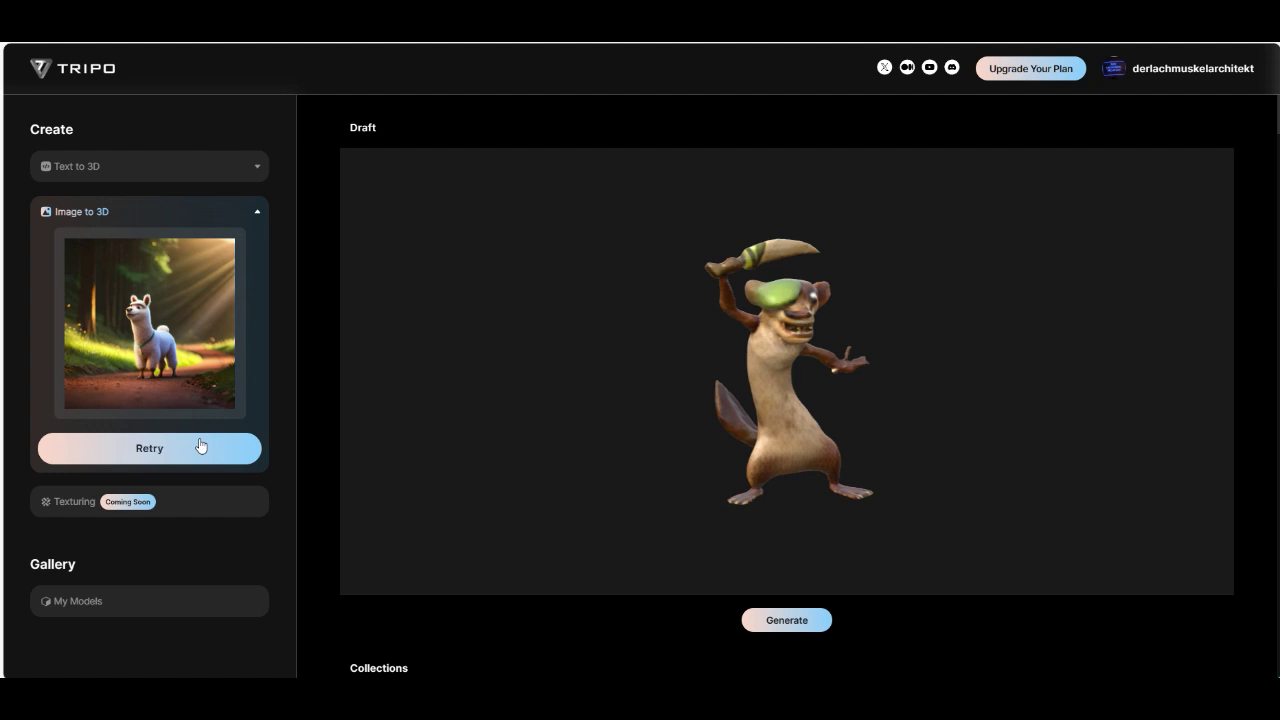
left_click(200, 446)
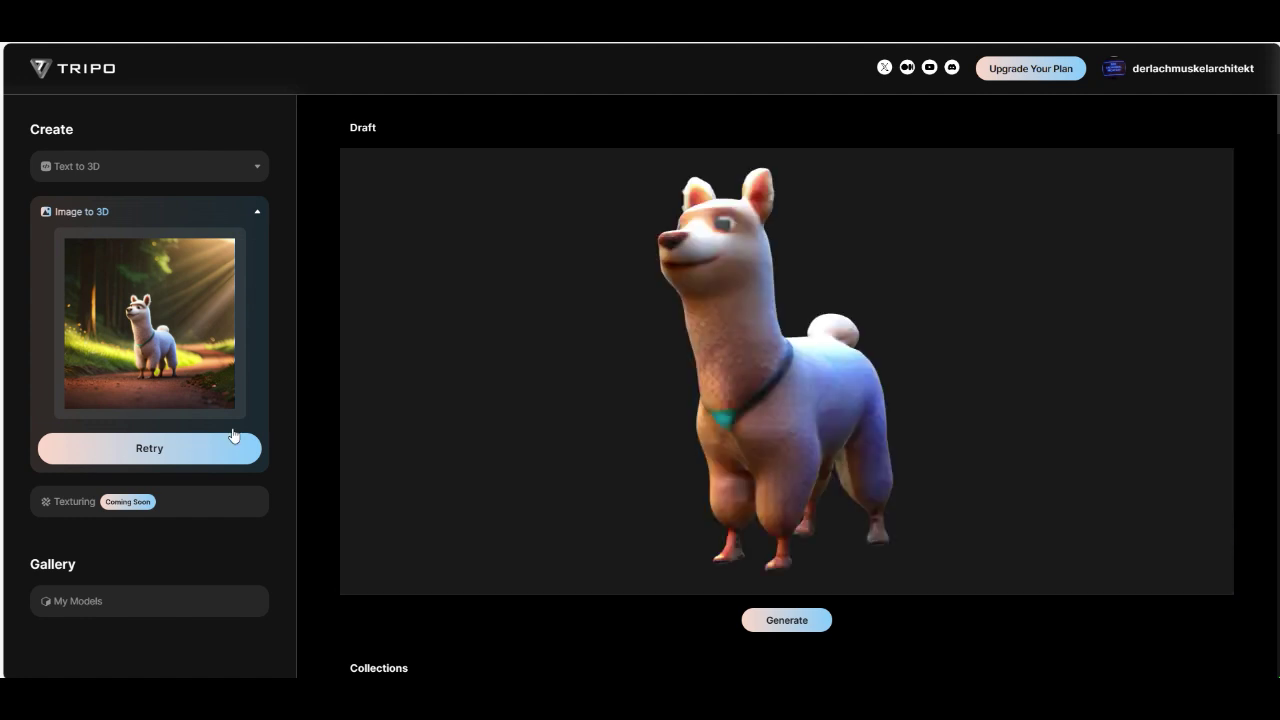
Step: Orbit the llama draft to view its back, underside and front
left_click_drag(638, 397, 694, 334)
left_click_drag(864, 362, 692, 420)
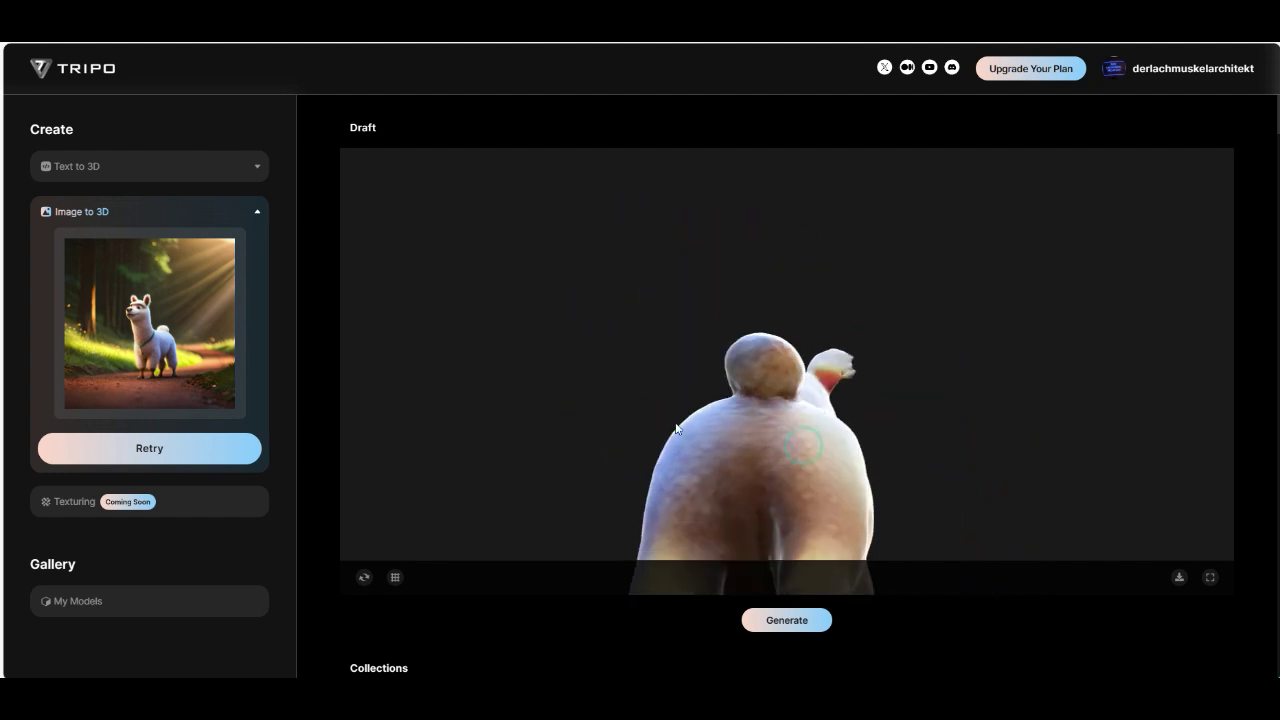
left_click_drag(676, 428, 824, 414)
scroll(752, 347, "up", 3)
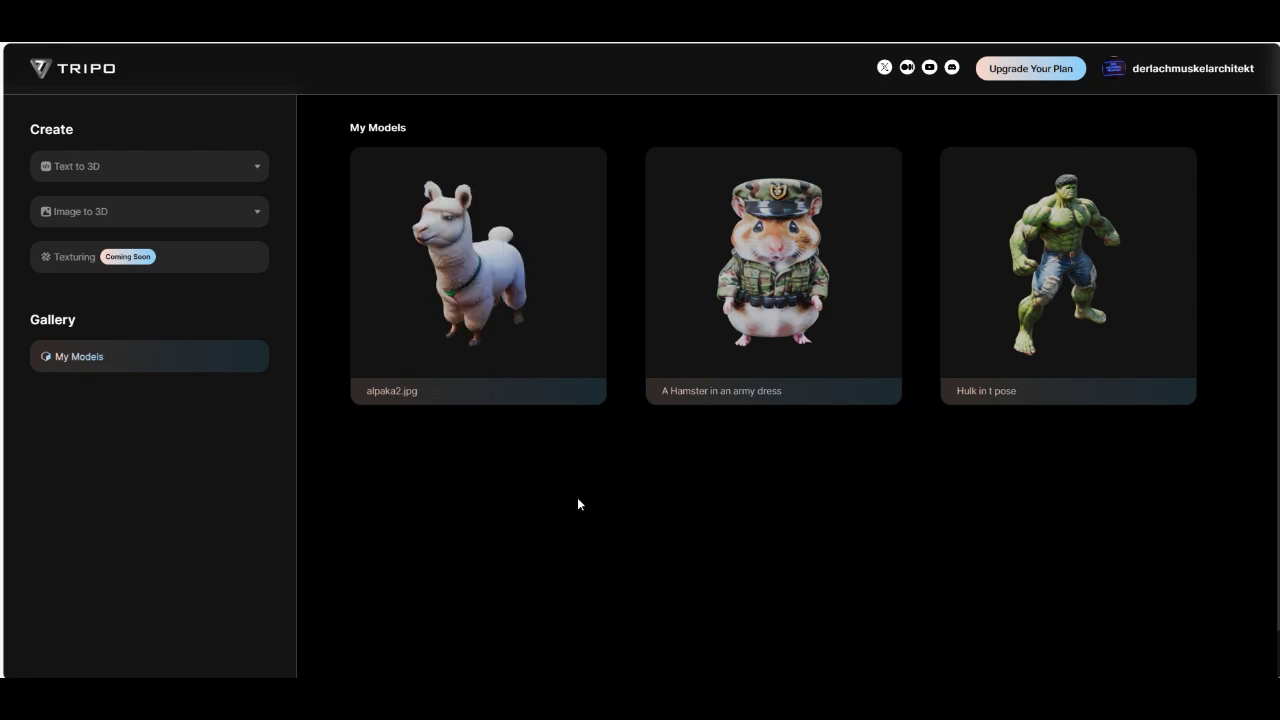
Step: Open the alpaka2.jpg llama, orbit it to check all sides, and download the model file
left_click(437, 300)
left_click_drag(686, 330, 683, 361)
left_click_drag(780, 384, 934, 317)
scroll(729, 249, "up", 3)
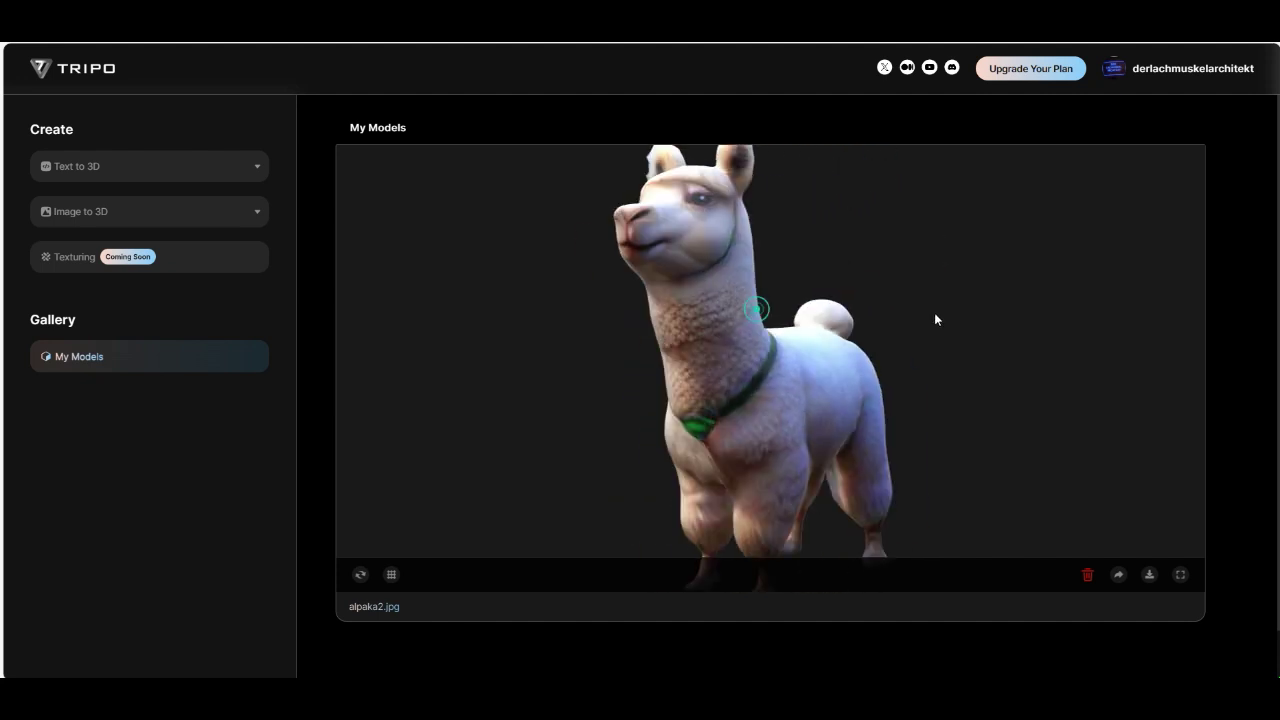
left_click(1147, 574)
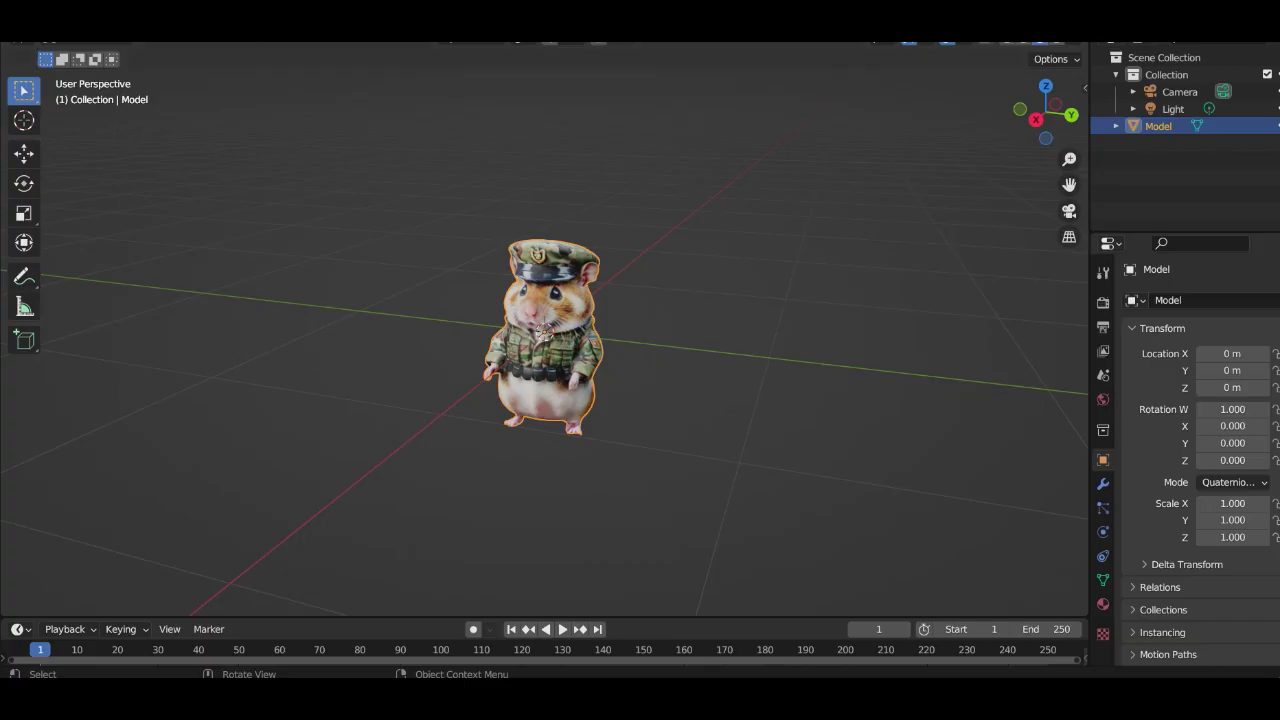
Step: Import the a_white_llama .glb file into Blender as a glTF 2.0 model
left_click(40, 30)
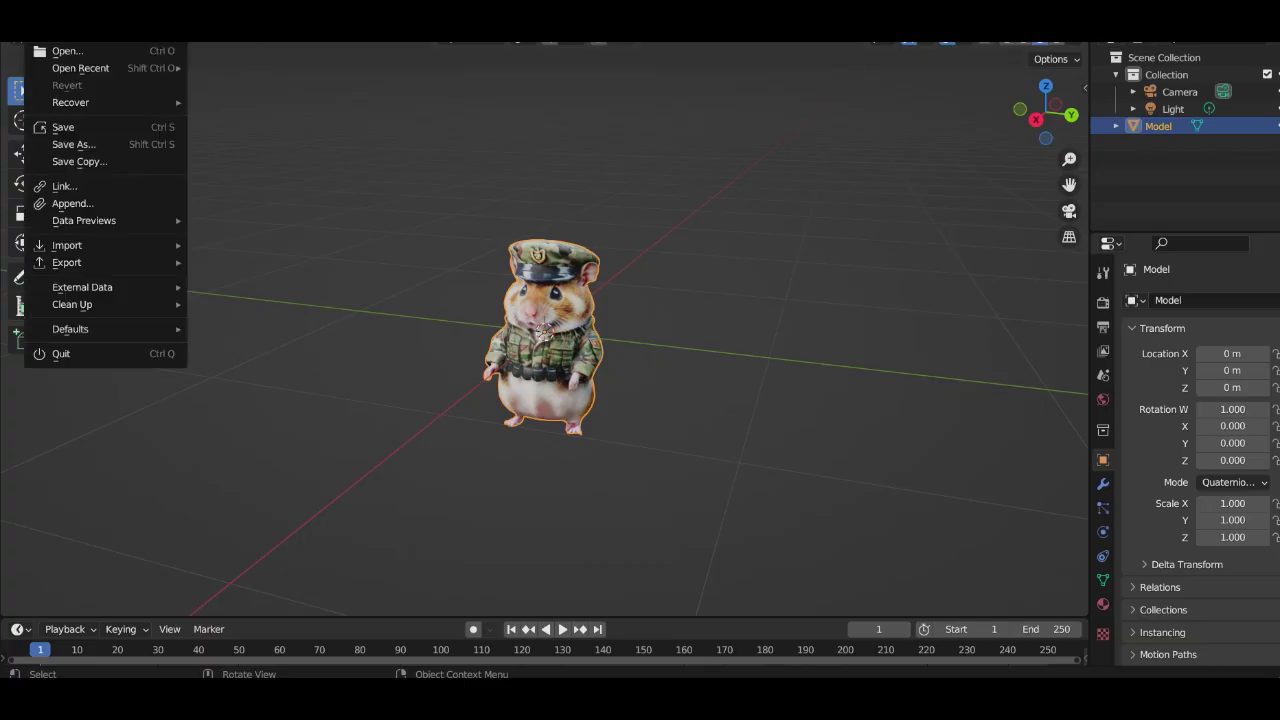
mouse_move(132, 249)
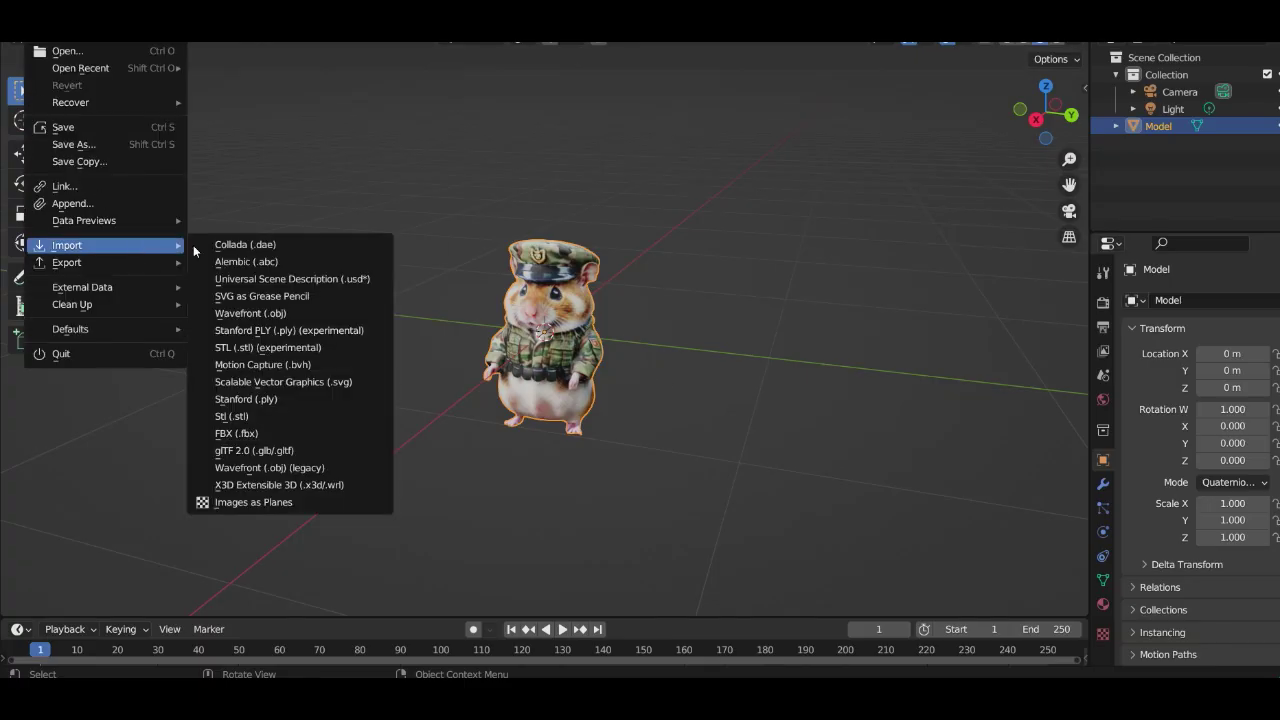
left_click(288, 450)
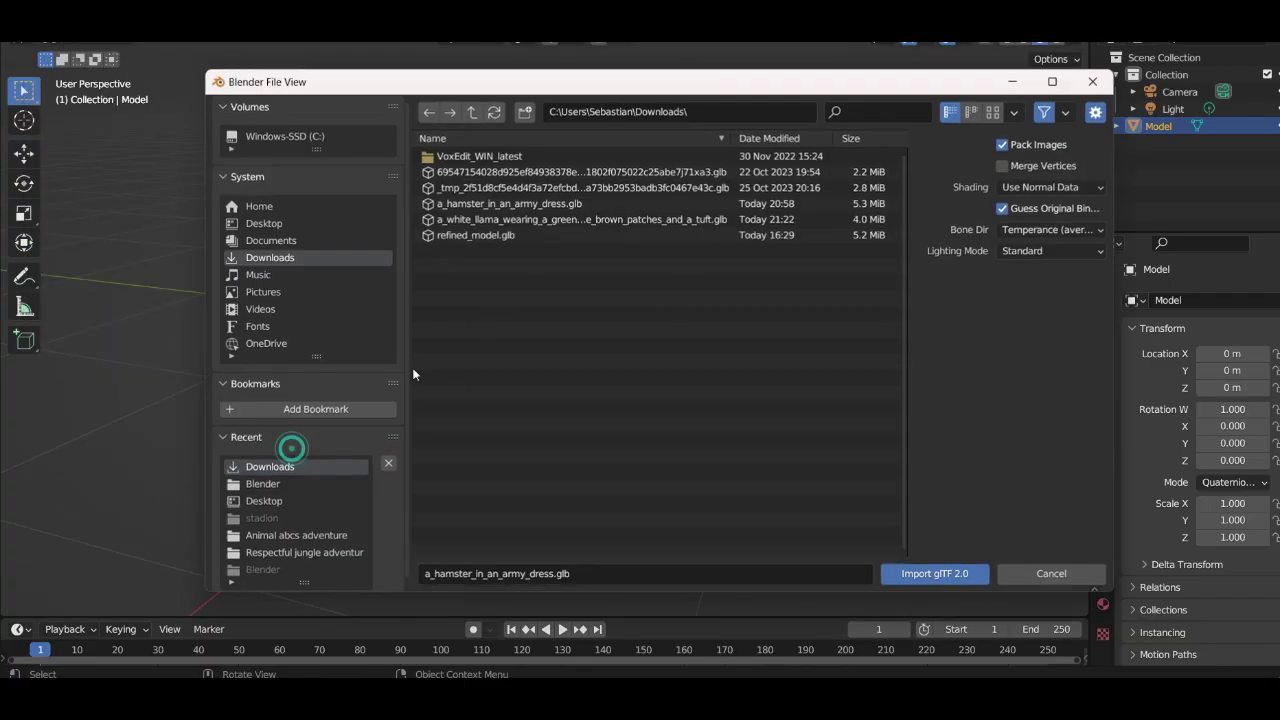
left_click(533, 216)
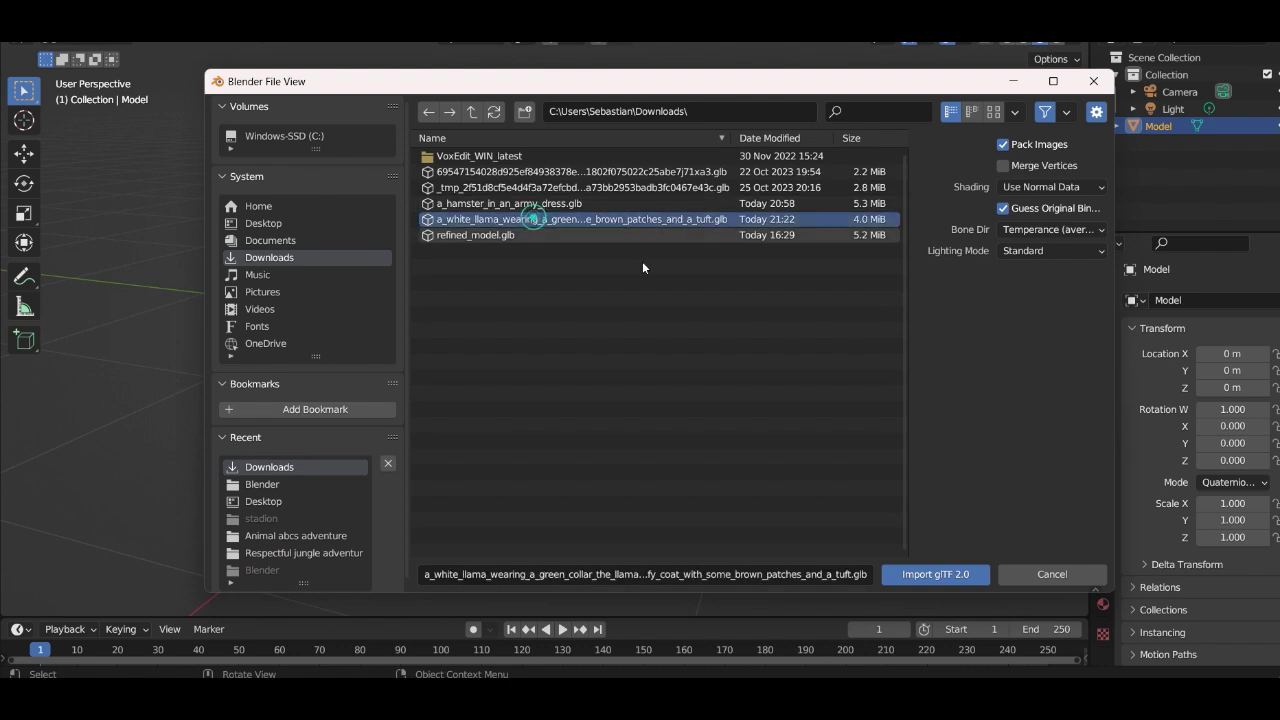
left_click(912, 574)
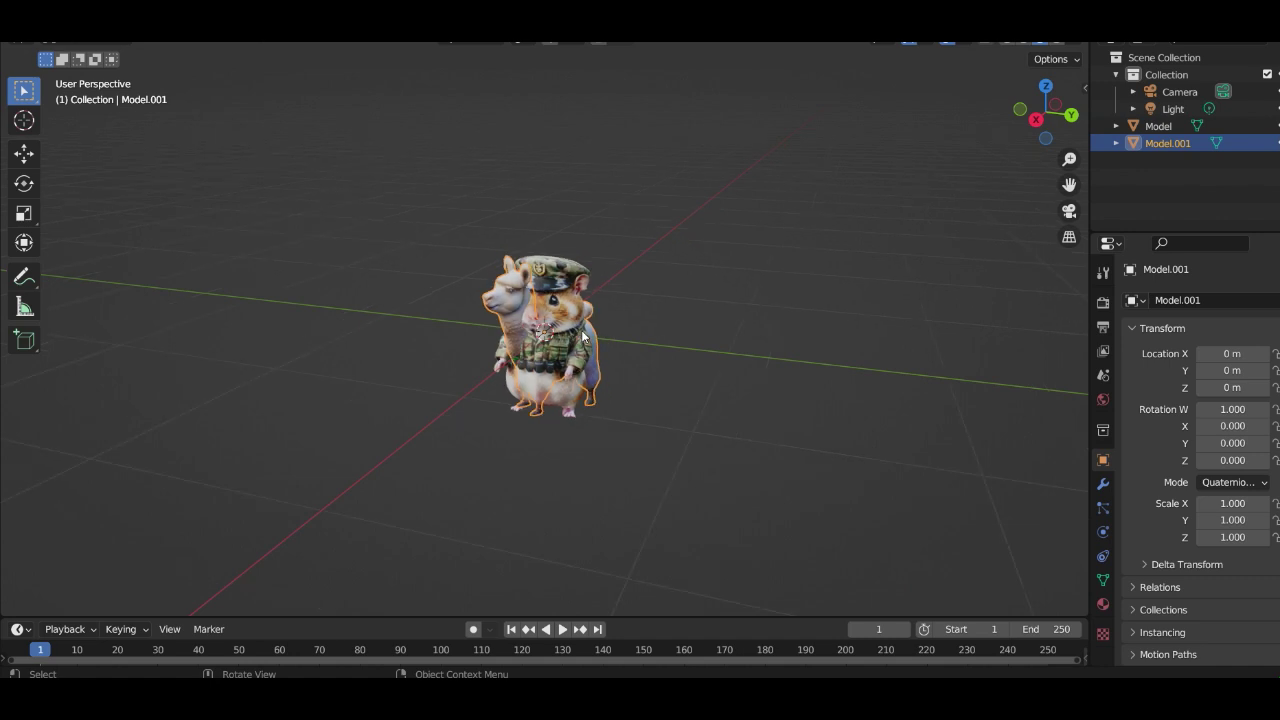
Step: From top view, shift the llama 1.1508 m along X beside the hamster
key("KP_7")
key("g")
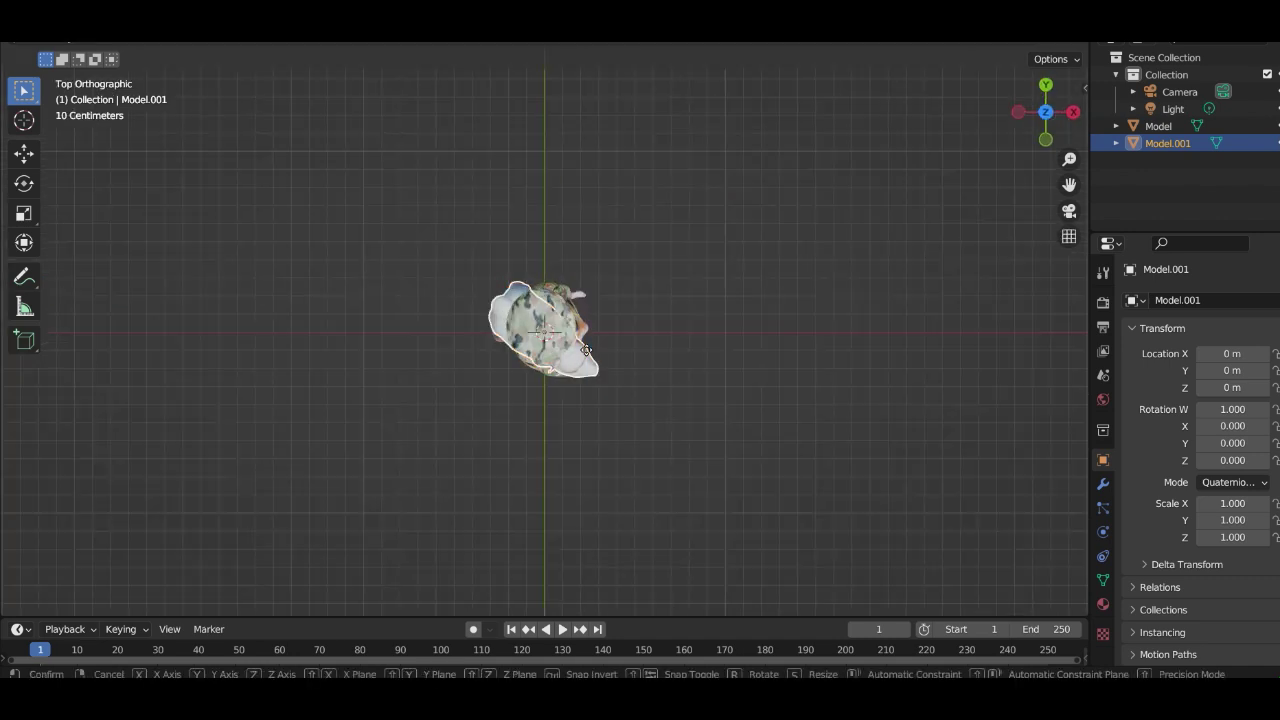
key("x")
left_click(868, 413)
middle_click_drag(868, 413, 740, 300)
scroll(752, 383, "up", 4)
middle_click_drag(752, 383, 650, 376)
scroll(700, 340, "down", 6)
scroll(780, 341, "up", 5)
middle_click_drag(779, 341, 736, 323)
scroll(649, 334, "down", 4)
left_click(906, 307)
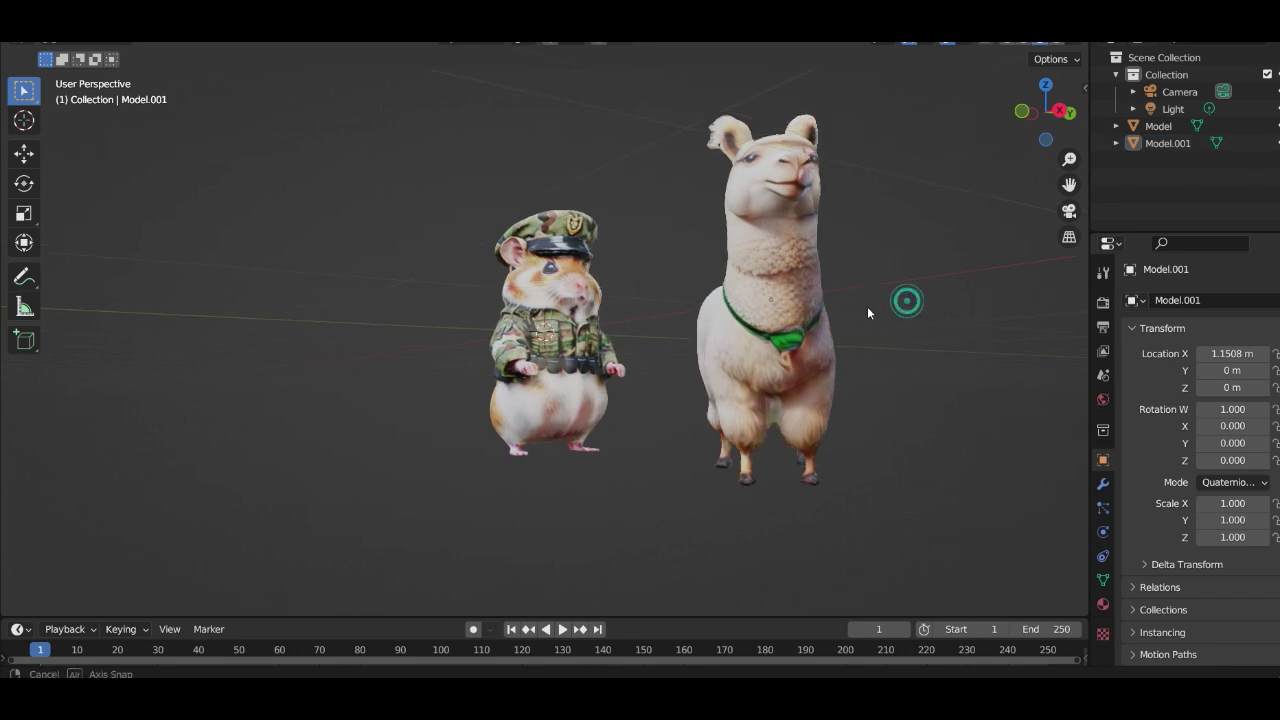
middle_click_drag(867, 306, 753, 306)
scroll(542, 384, "down", 3)
middle_click_drag(542, 383, 668, 335)
scroll(732, 372, "up", 4)
scroll(662, 338, "up", 5)
scroll(662, 338, "down", 6)
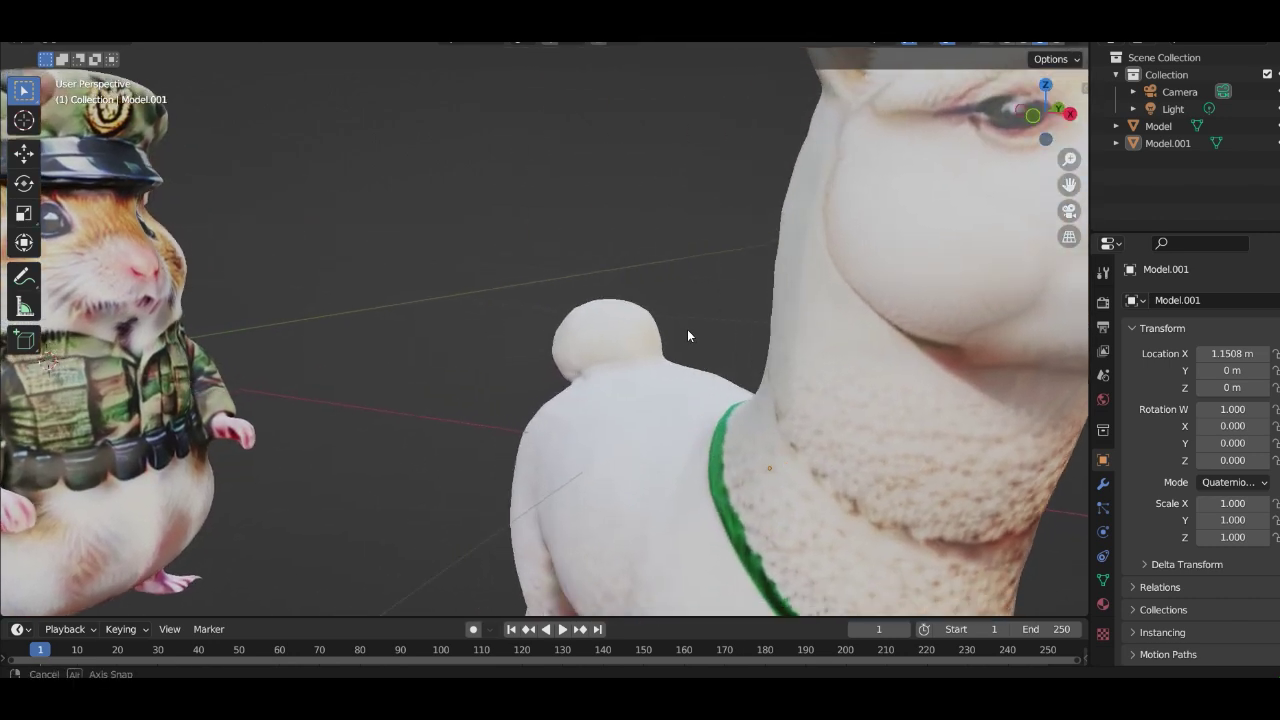
middle_click_drag(699, 329, 491, 334)
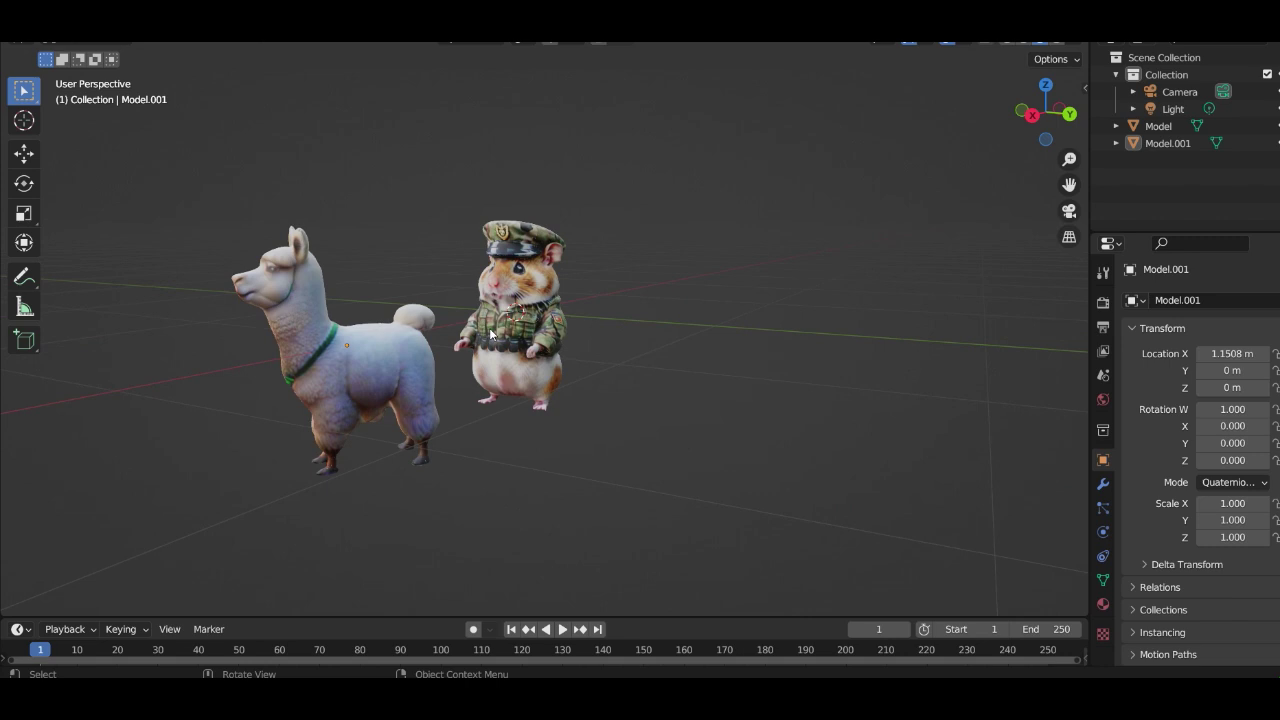